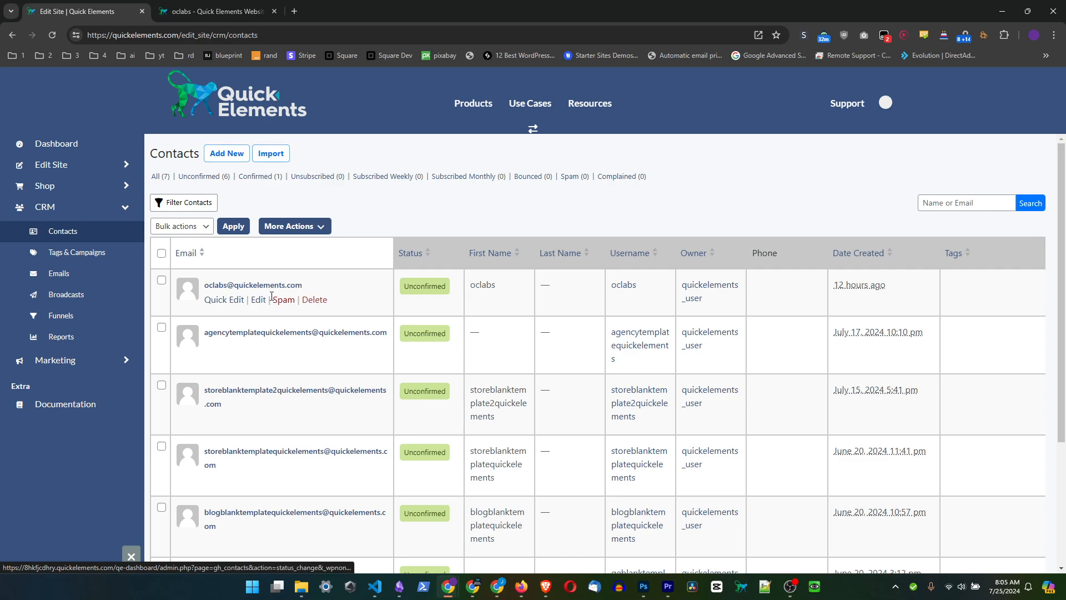
- Open the first contact's record and examine its contact details, activity history, notes, tasks and files
click(265, 286)
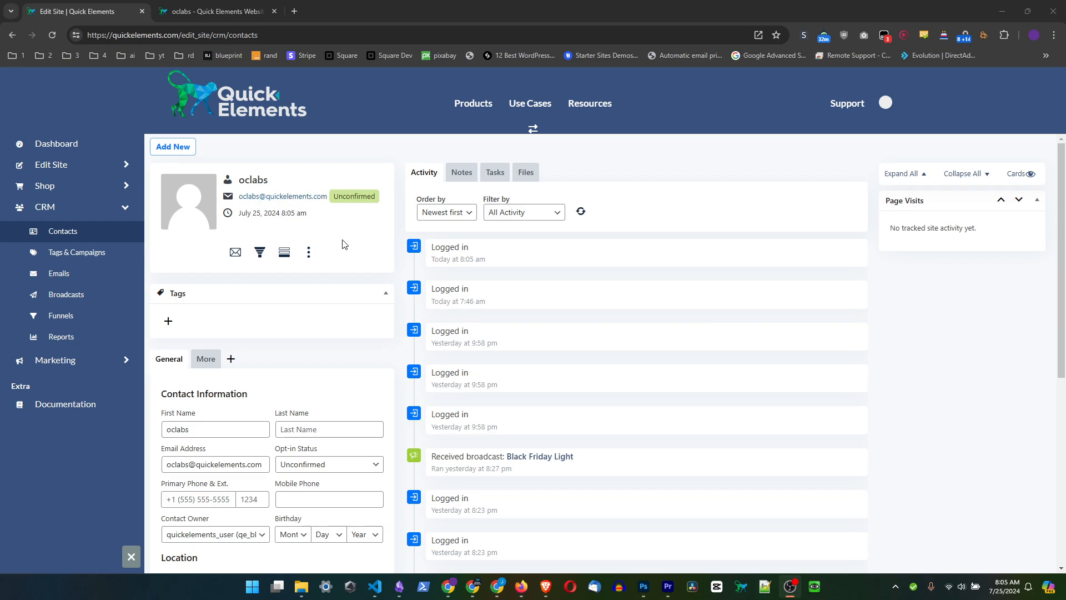
scroll(294, 322, down, 2)
scroll(225, 323, down, 1)
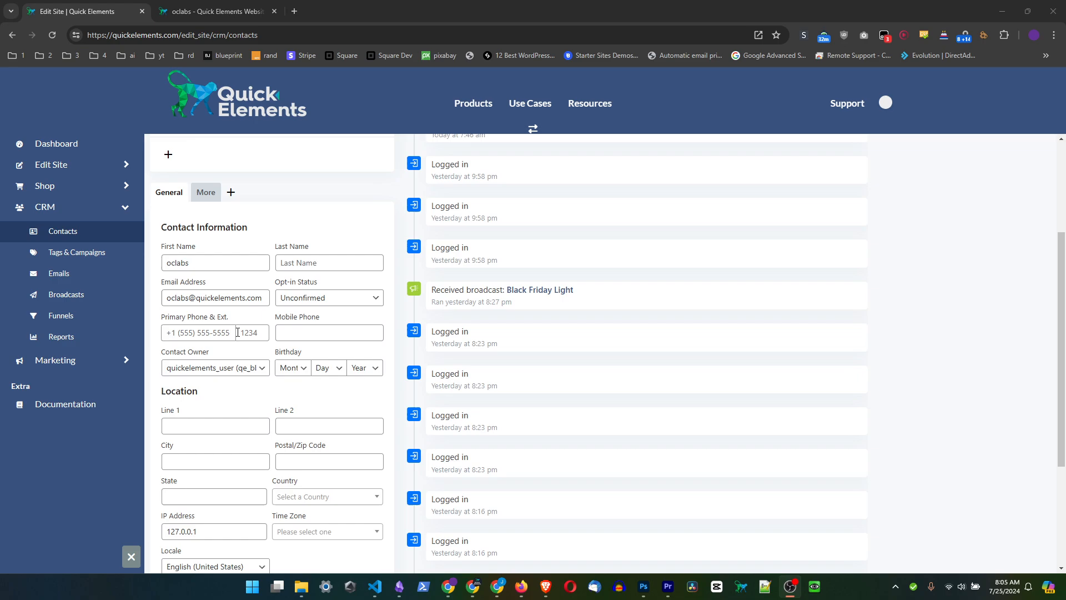
scroll(224, 348, down, 3)
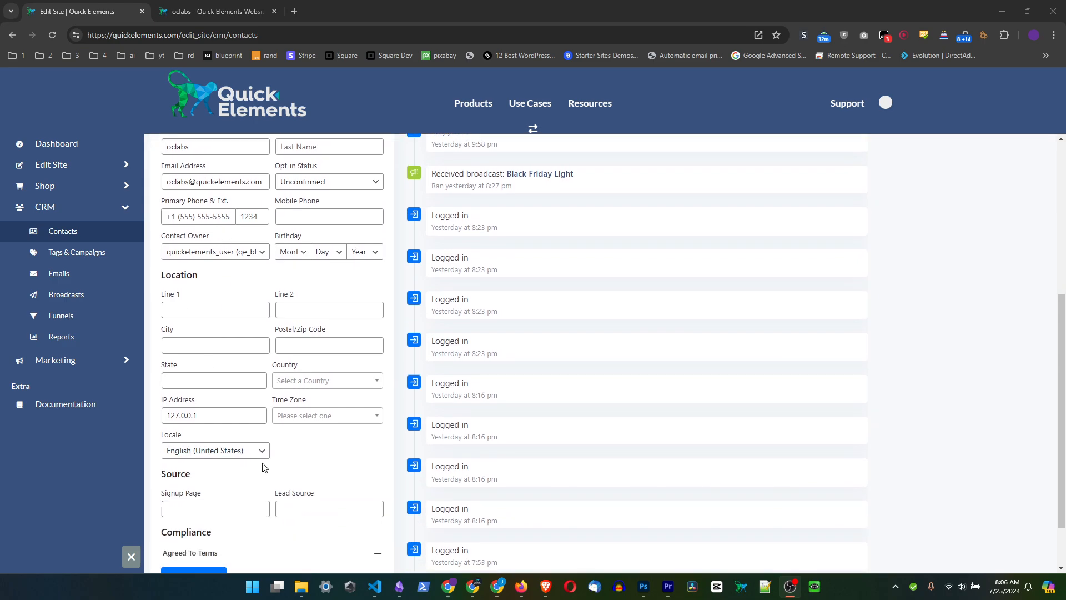
scroll(268, 488, up, 6)
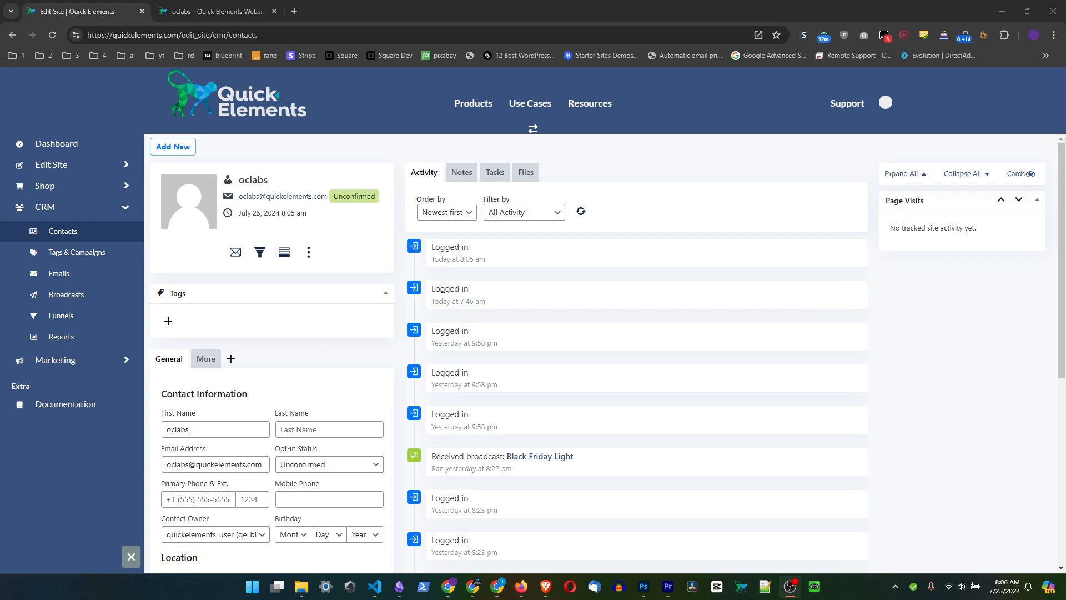
scroll(480, 362, down, 3)
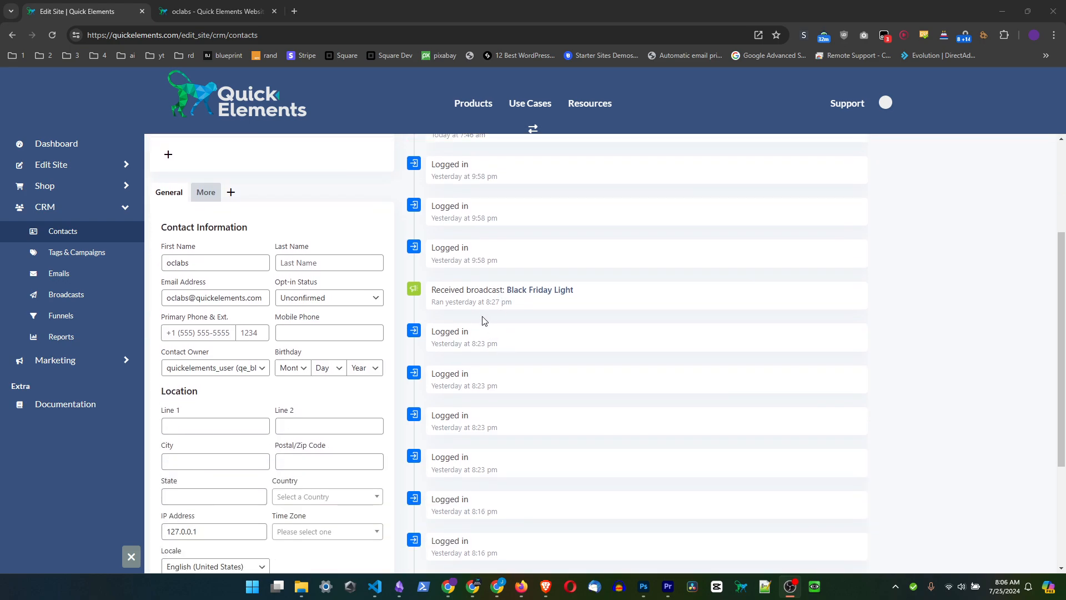
scroll(475, 302, up, 3)
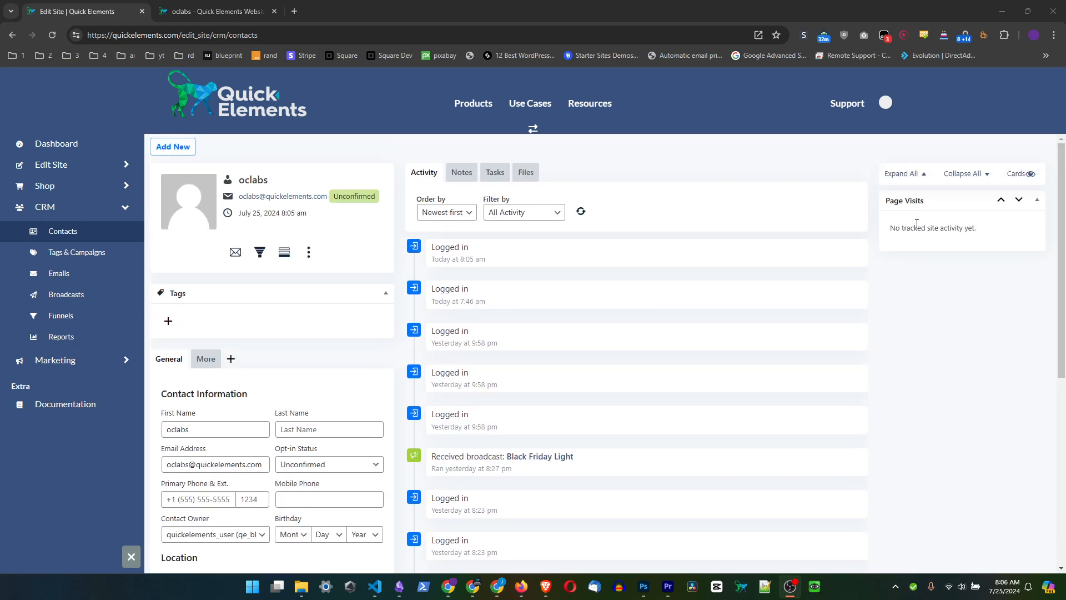
click(465, 174)
click(495, 174)
click(526, 173)
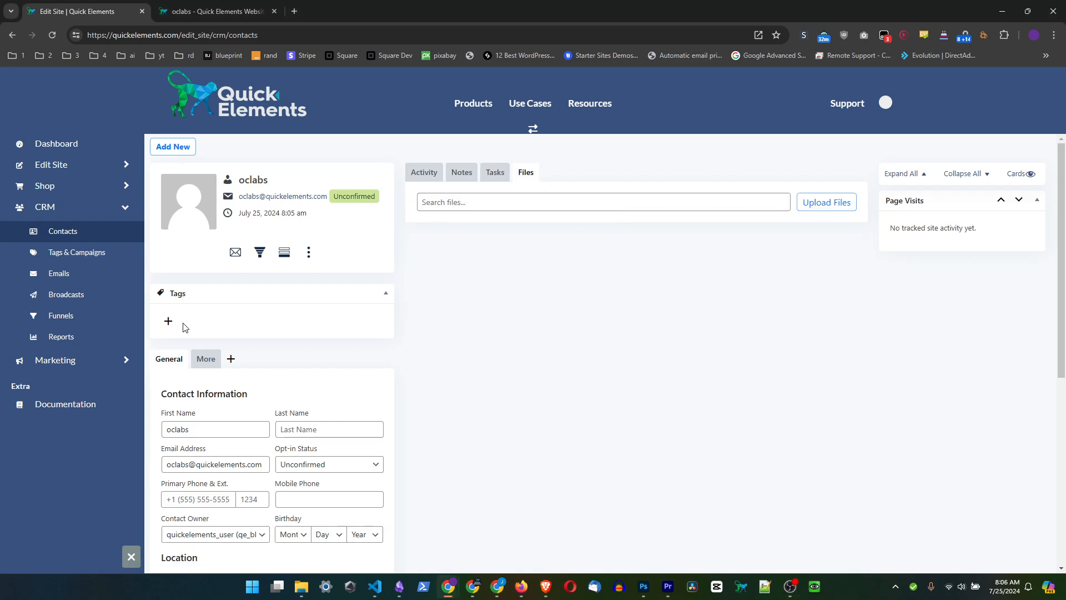
- Open the CRM's tags and campaigns page and view the form for adding a new campaign
click(98, 253)
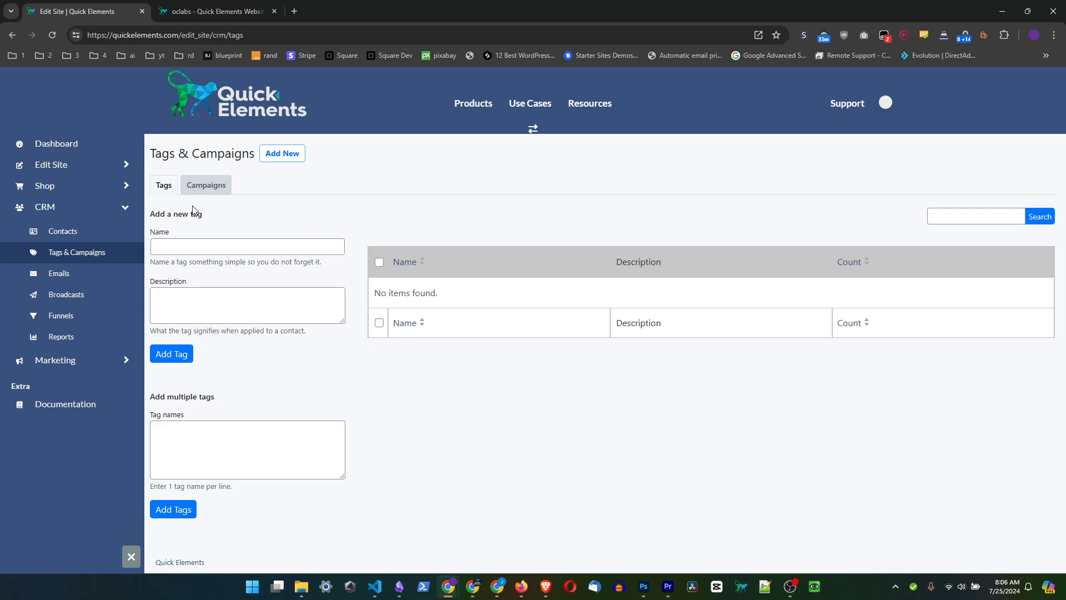
click(211, 191)
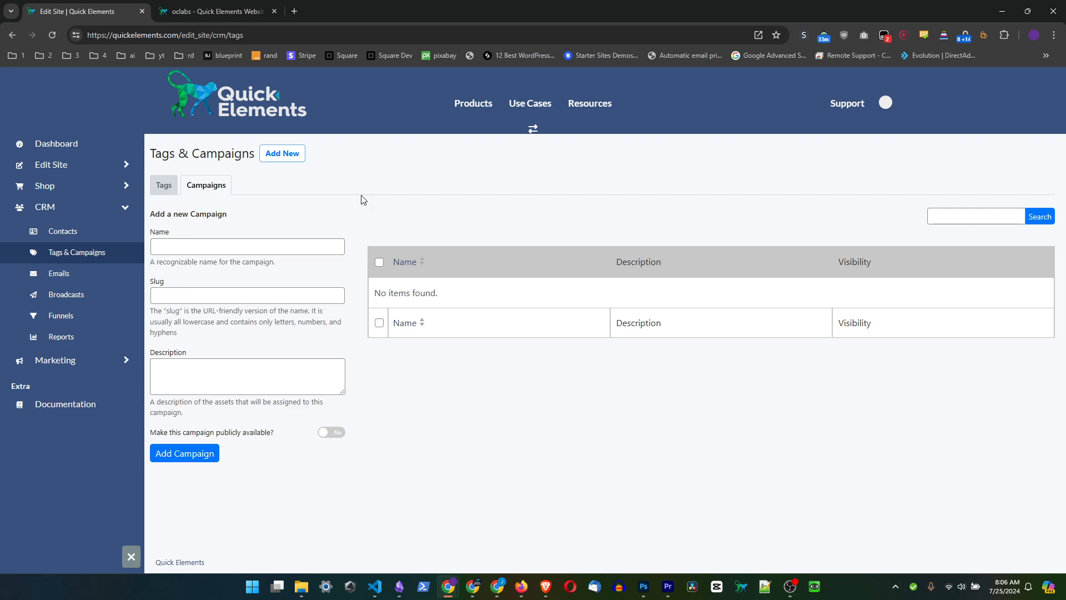
- Start a new CRM email from the Donate template and select its donation appeal text block
click(58, 274)
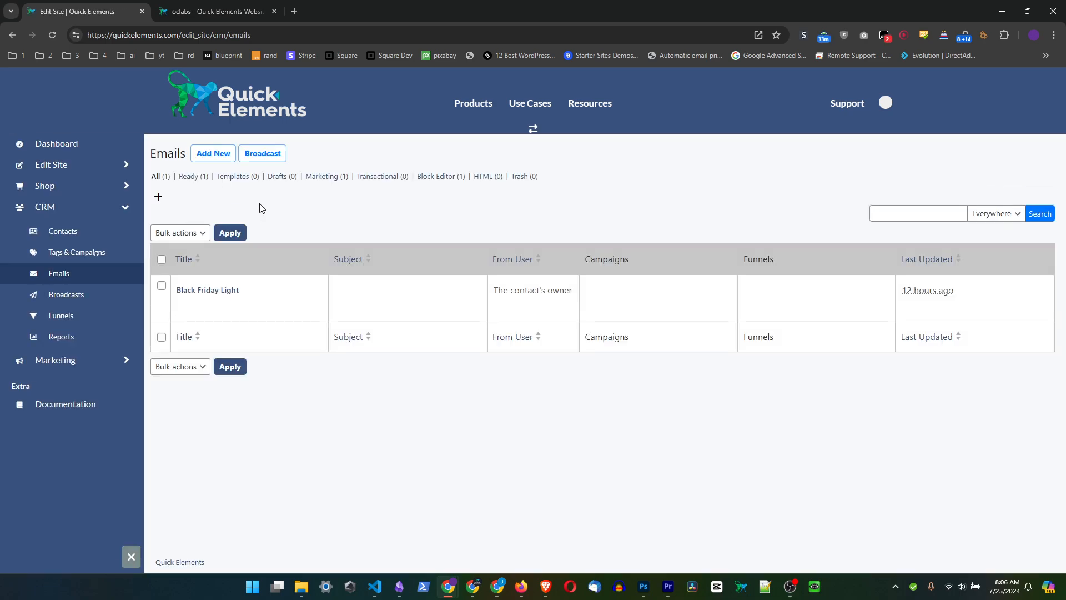
click(213, 153)
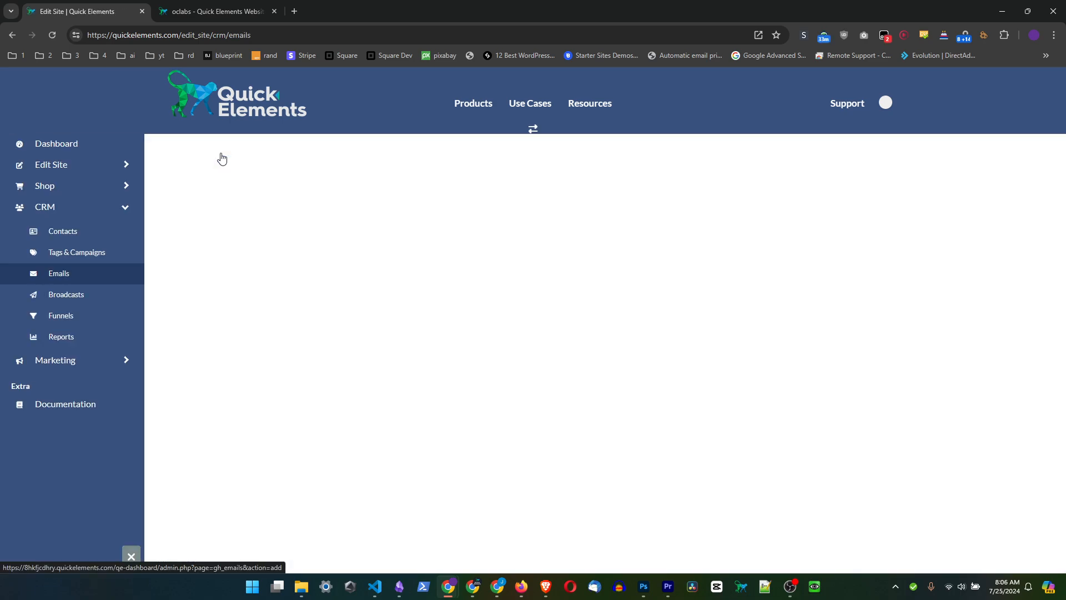
scroll(368, 261, down, 3)
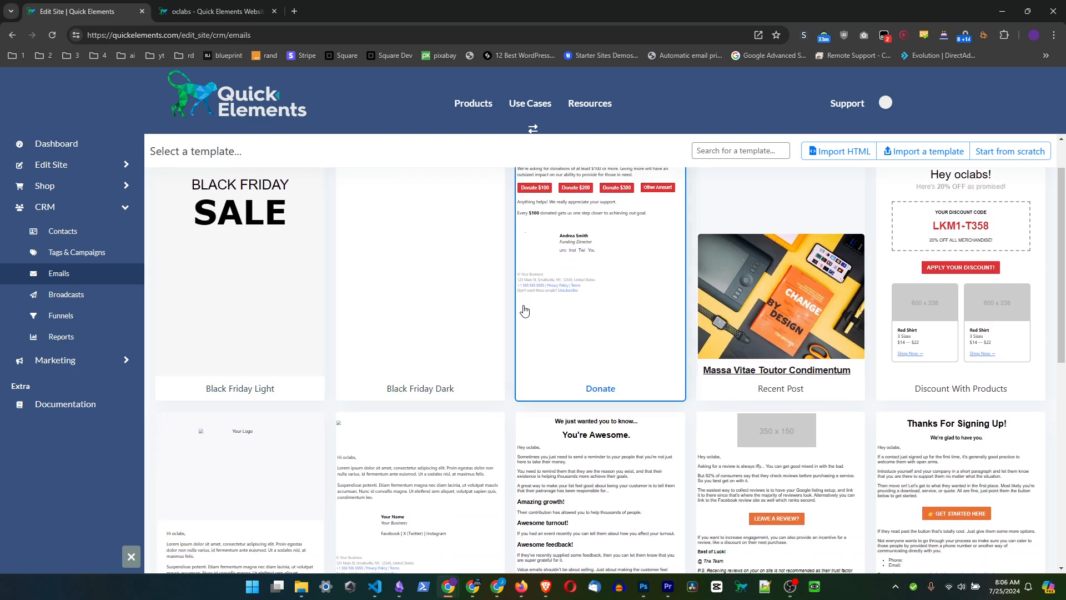
scroll(806, 364, up, 3)
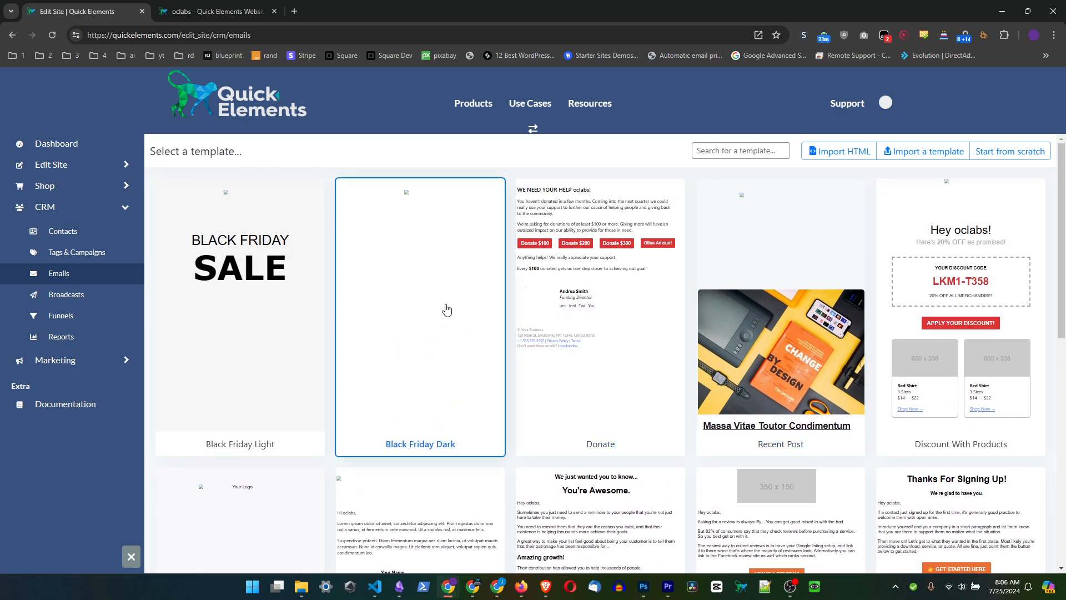
click(639, 332)
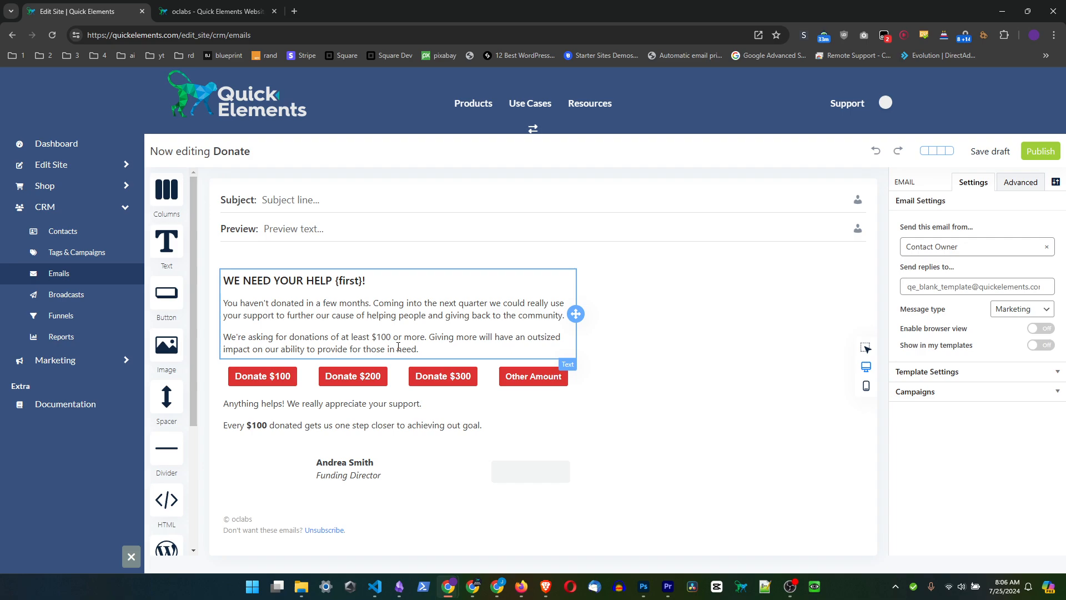
click(353, 347)
scroll(419, 421, down, 2)
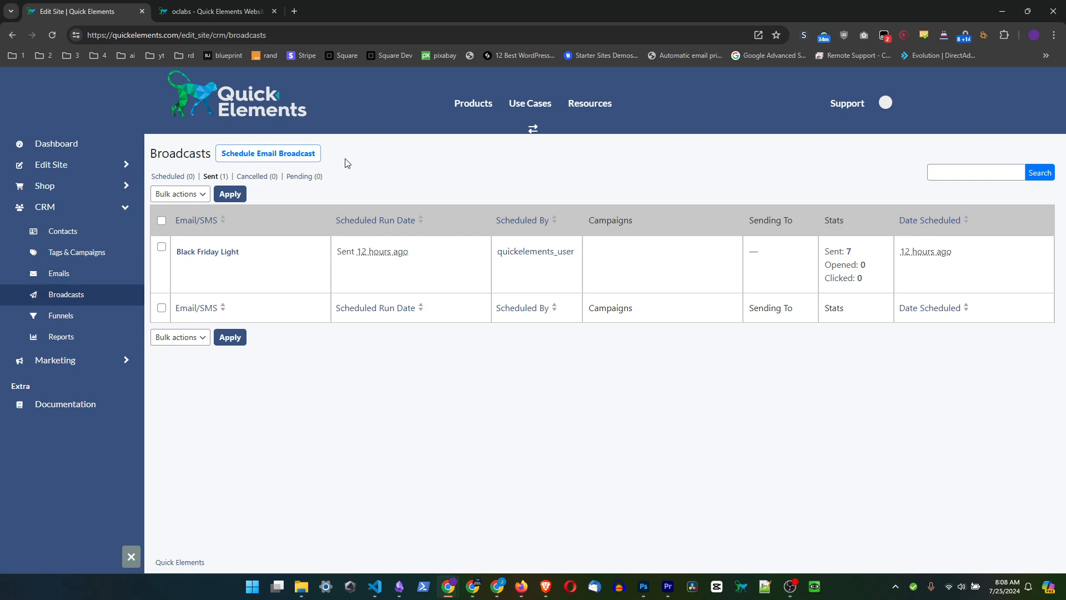
- Start scheduling an email broadcast with the Black Friday Light email and continue to its schedule without choosing a campaign
click(254, 156)
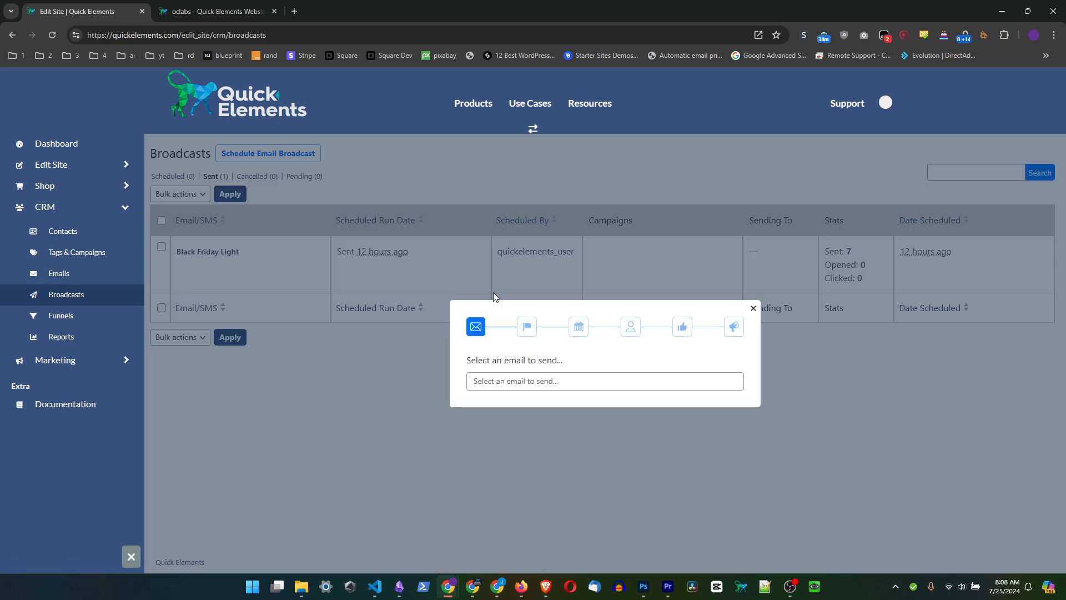
click(526, 383)
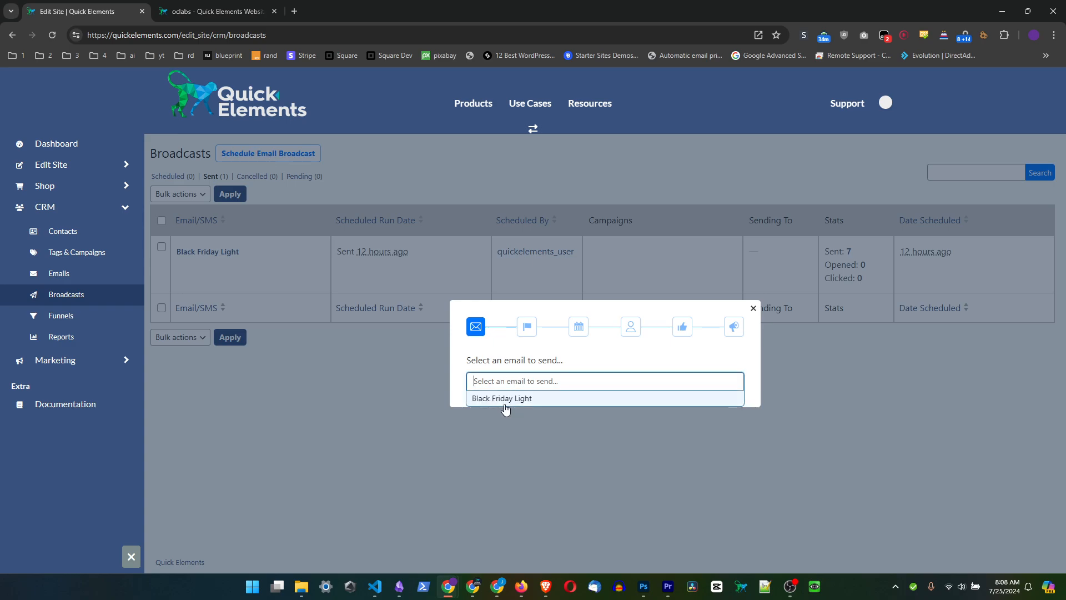
click(498, 400)
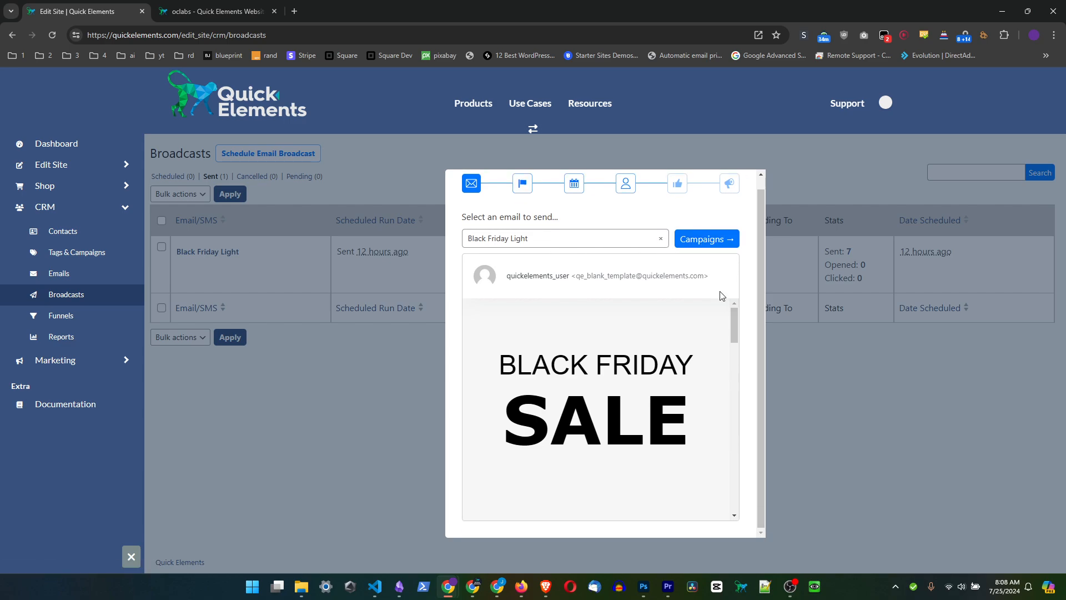
click(706, 253)
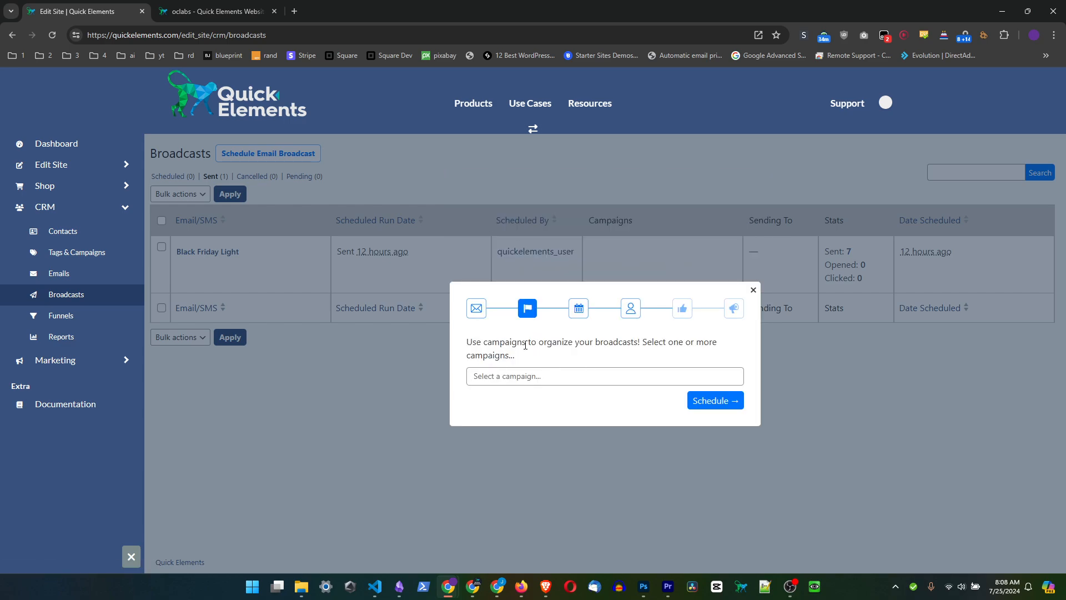
click(510, 375)
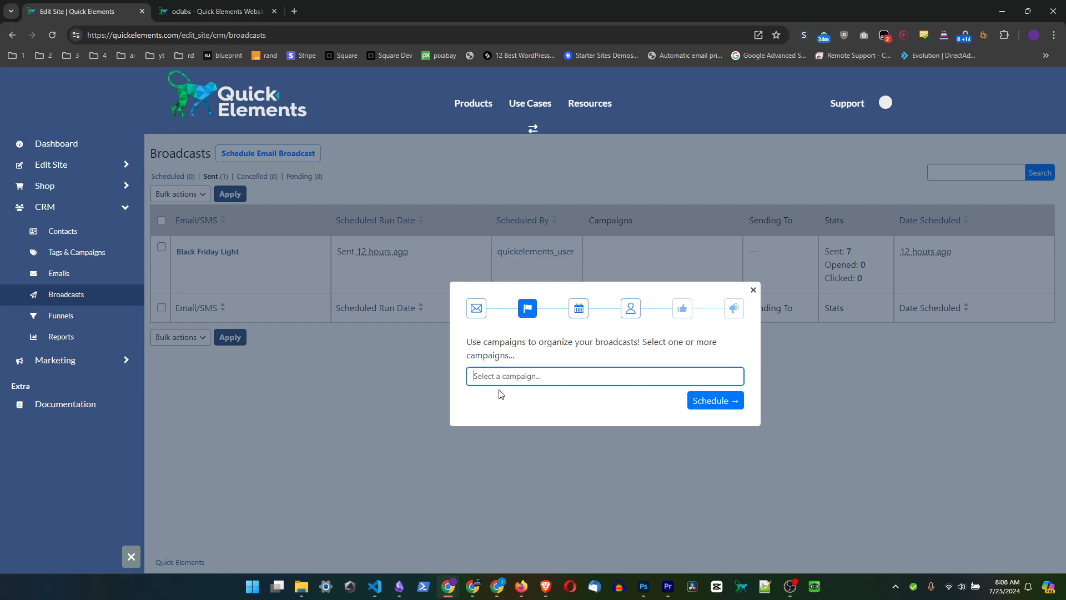
click(734, 403)
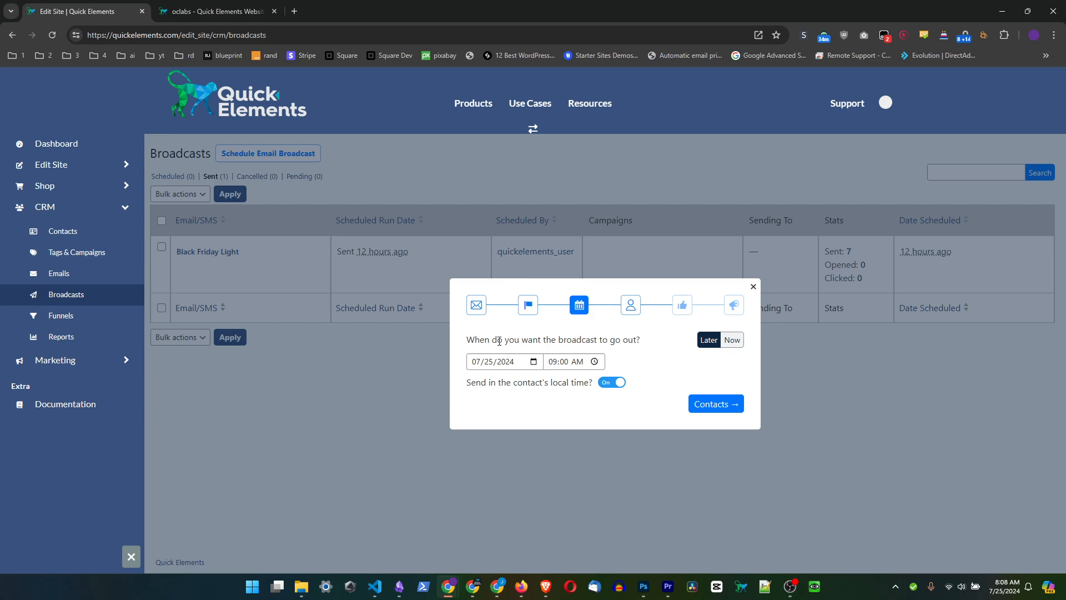
- Review the broadcast's date, time and local-time sending options, and set it to go out now
click(561, 364)
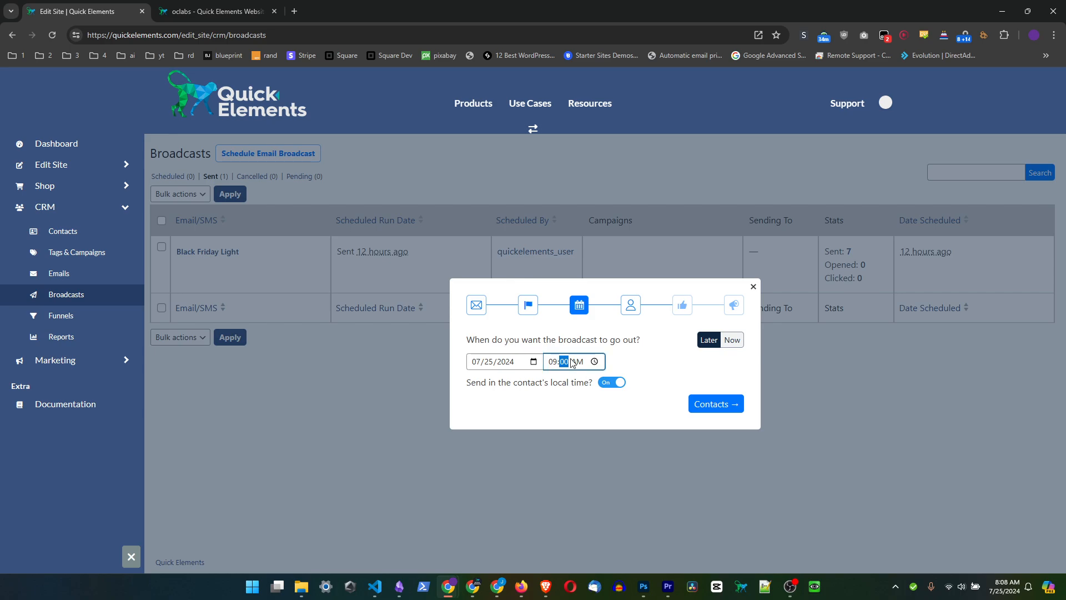
click(727, 343)
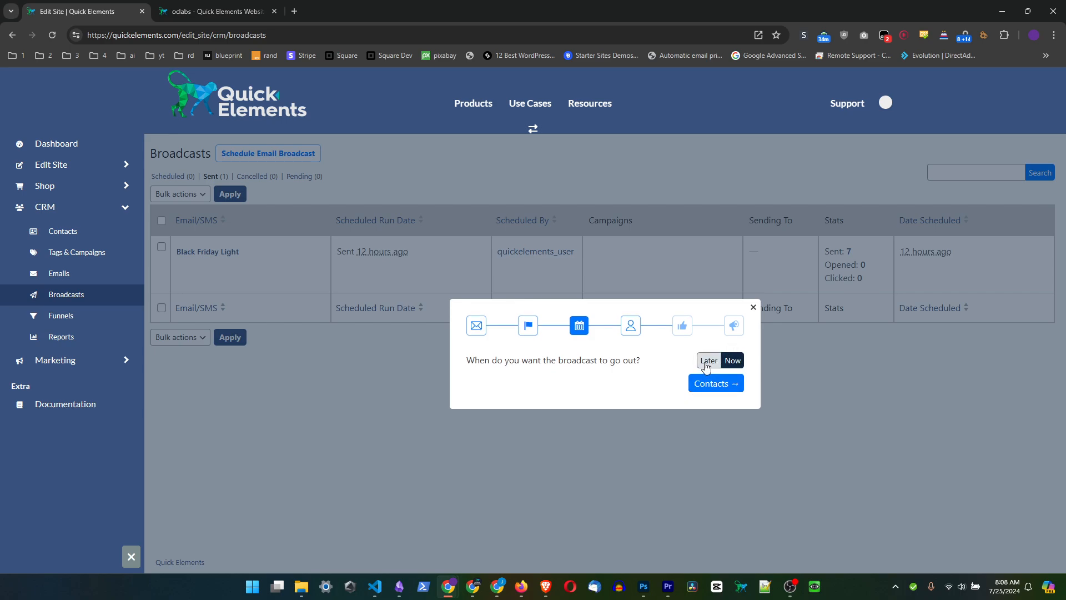
click(708, 360)
drag(472, 382, 581, 382)
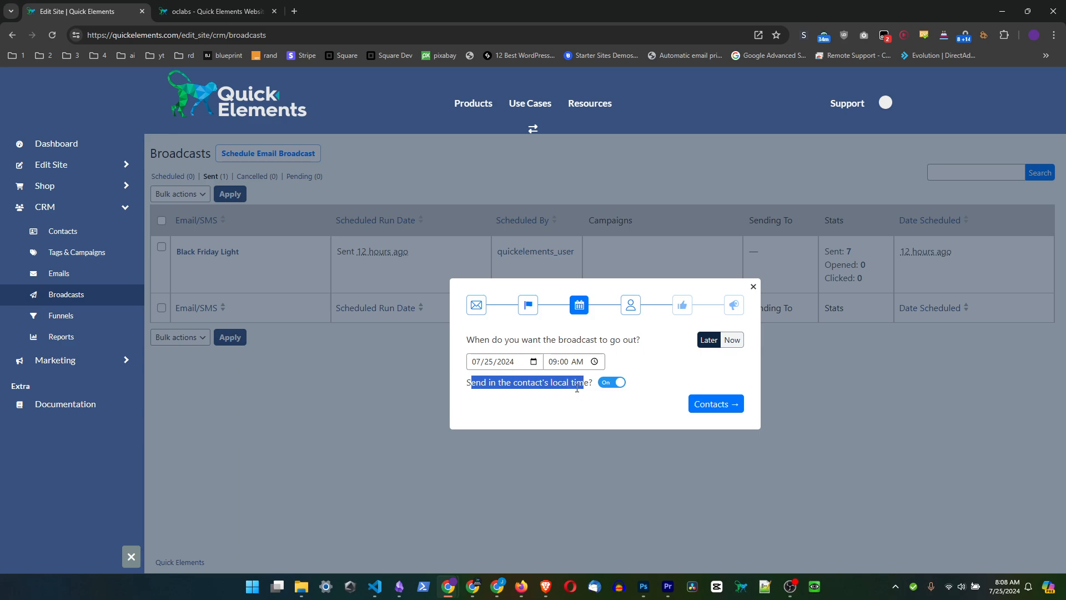
click(568, 382)
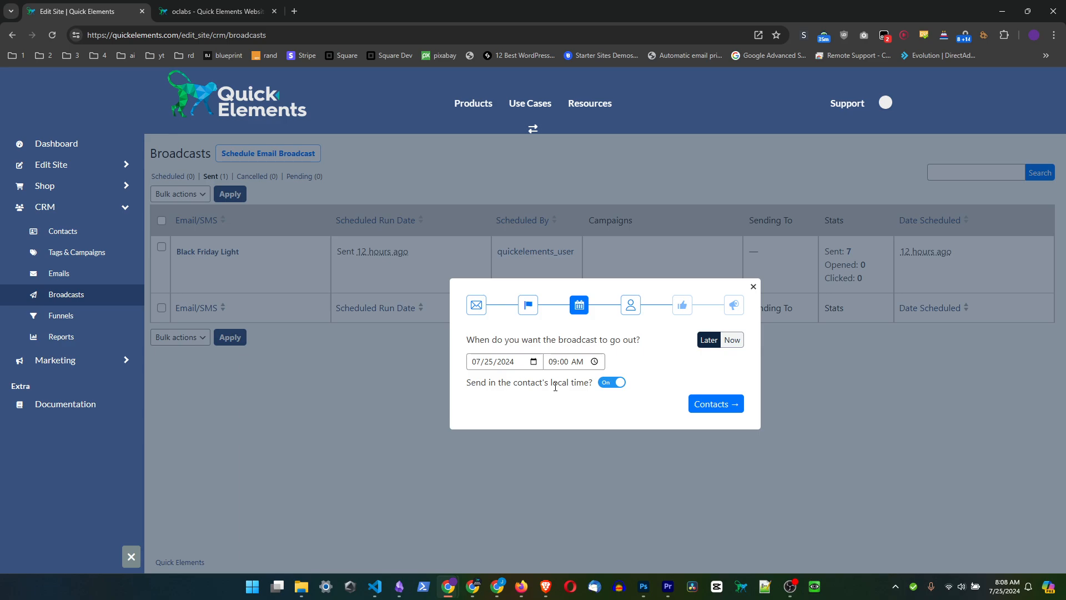
click(735, 340)
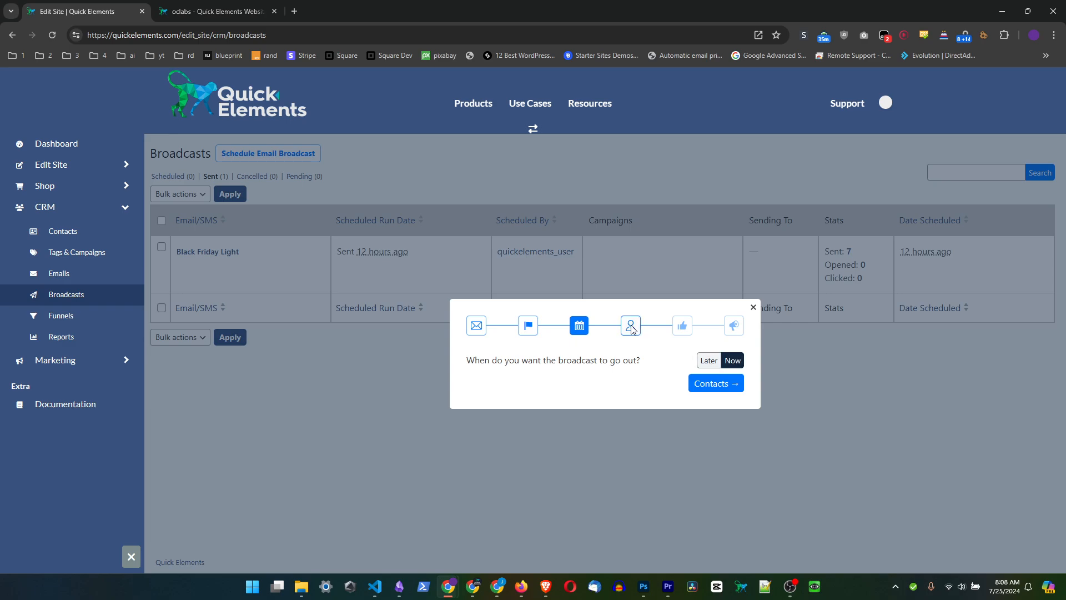
- Add an include filter to the broadcast's recipients for contacts who opened the Black Friday Light broadcast of July 24, 2024
click(632, 329)
click(518, 304)
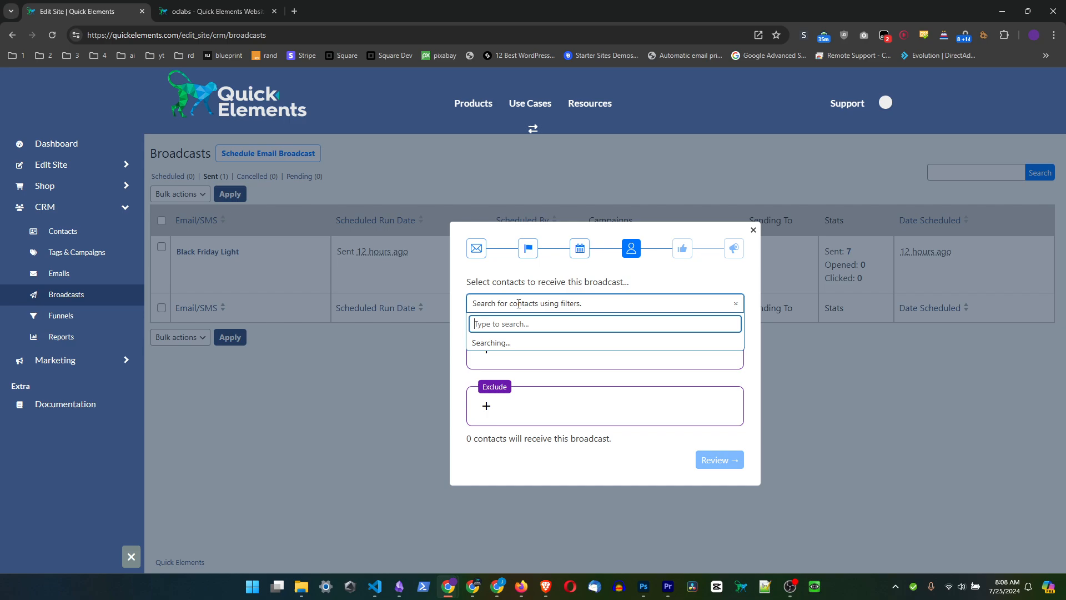
drag(502, 286, 585, 283)
click(616, 283)
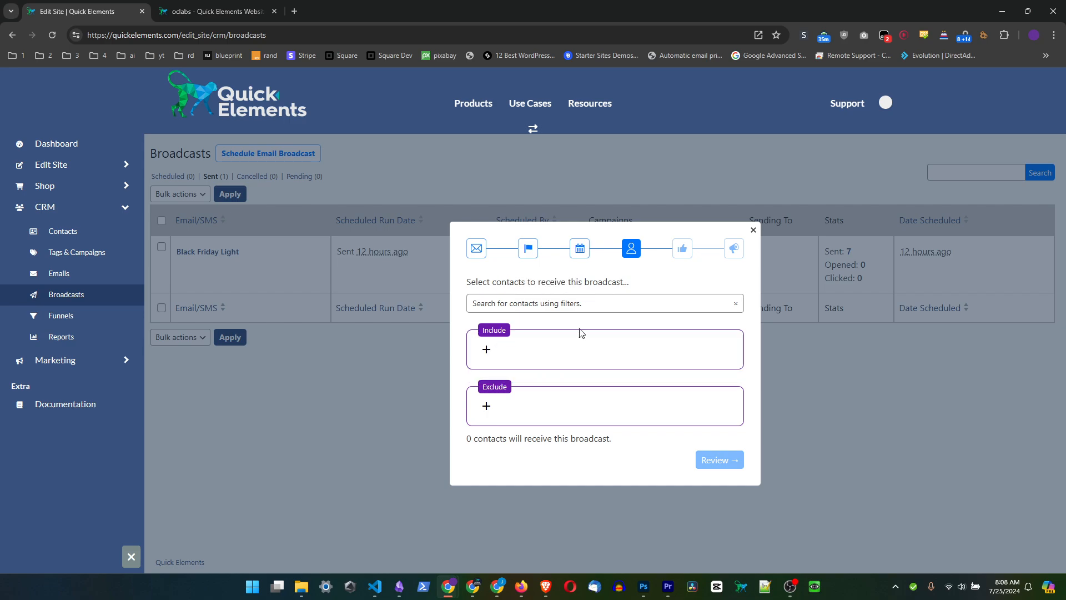
click(486, 348)
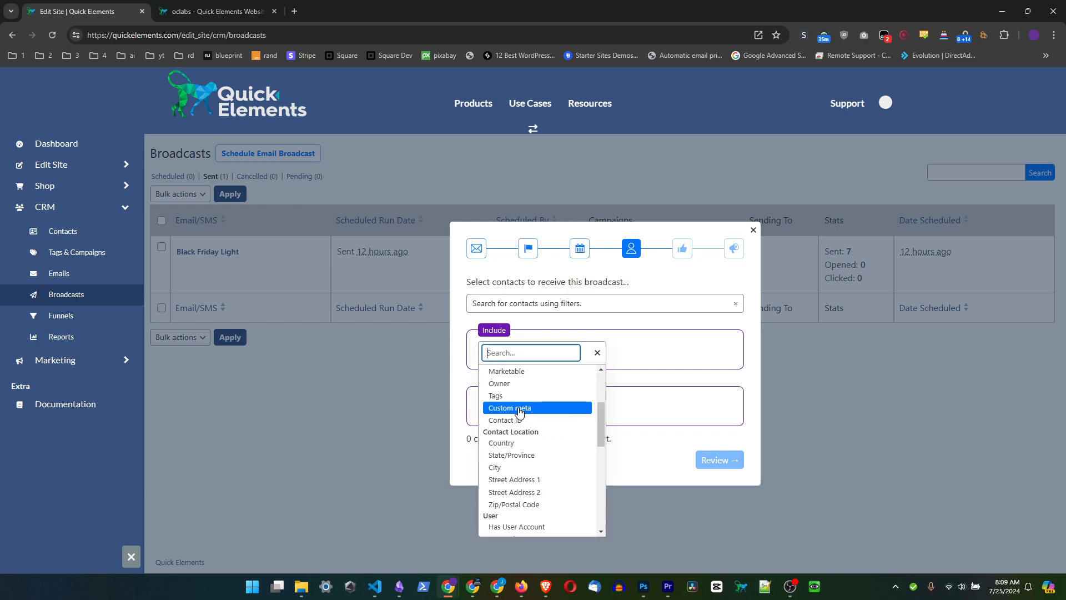
scroll(522, 401, down, 5)
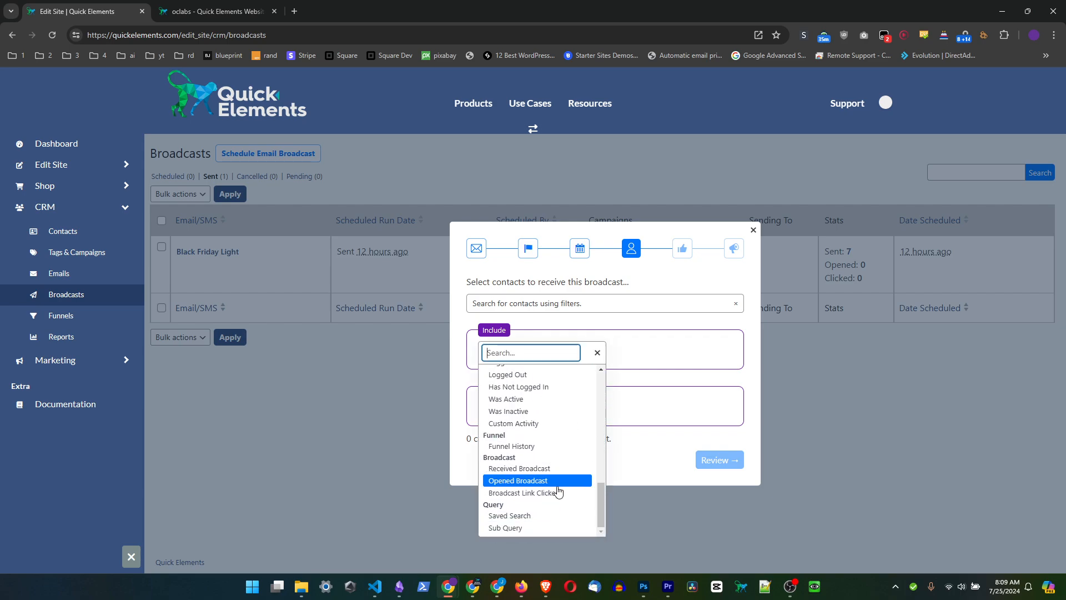
click(557, 484)
click(496, 351)
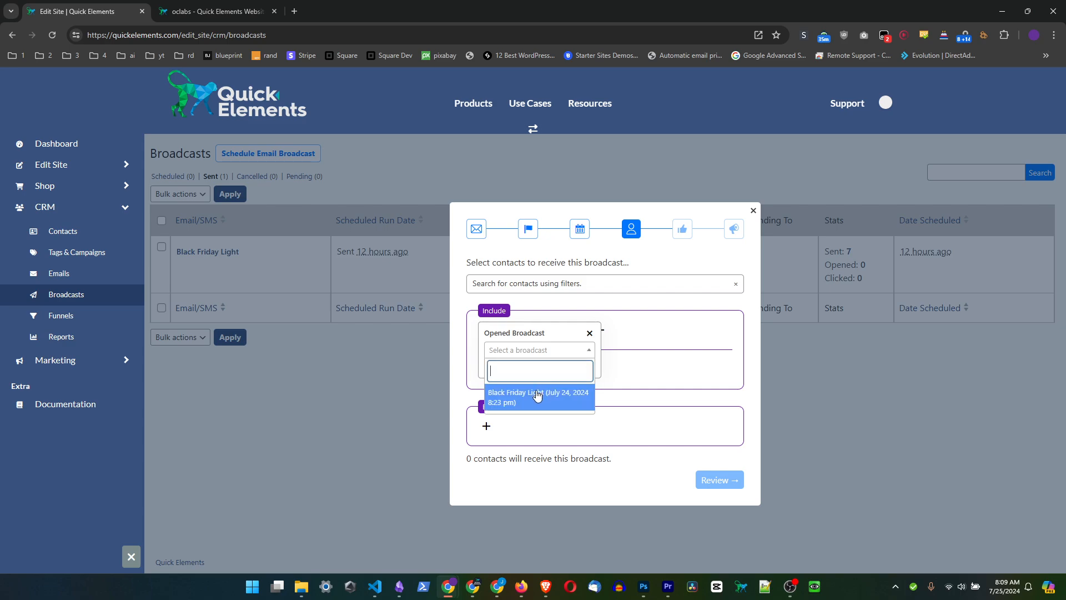
click(536, 400)
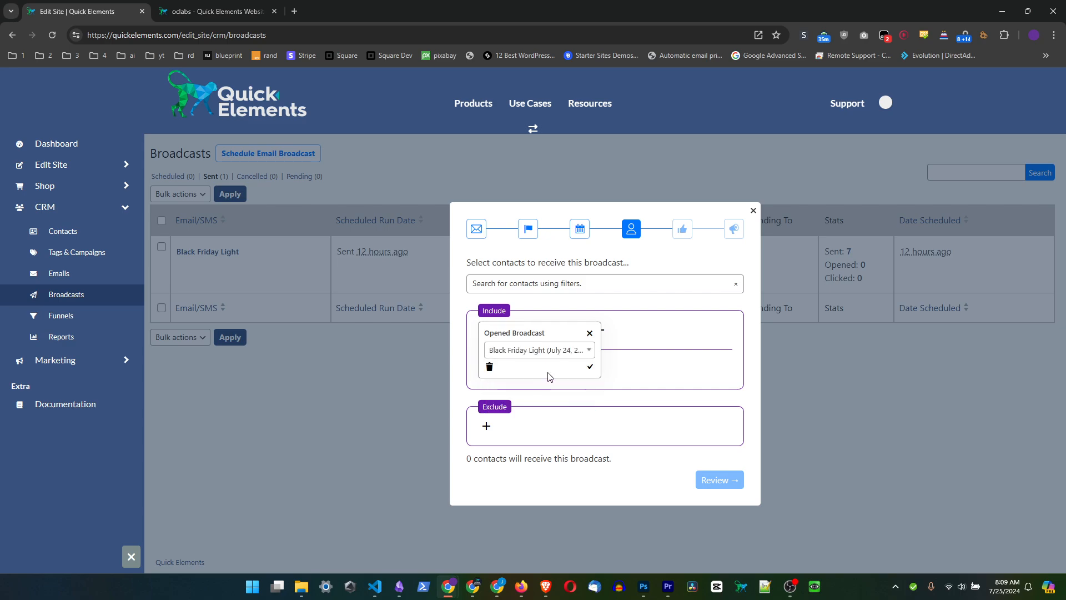
click(591, 370)
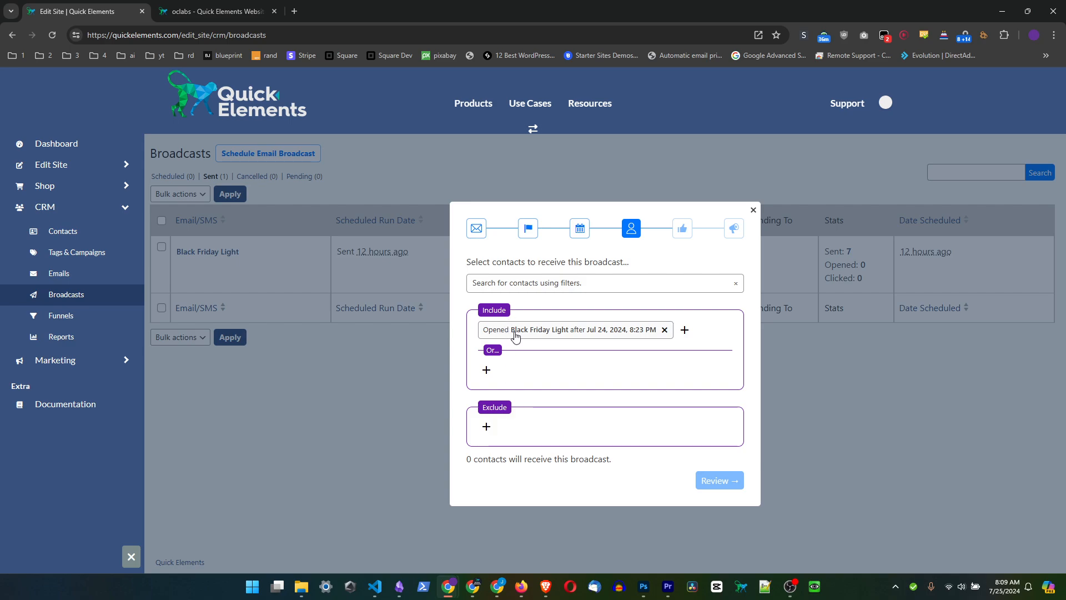
click(486, 428)
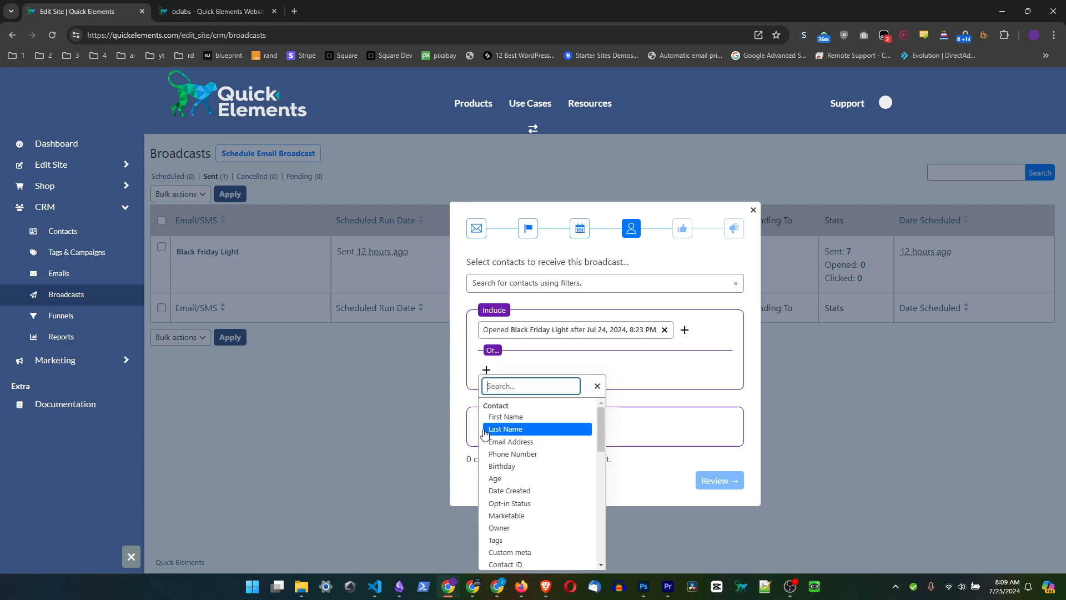
scroll(484, 433, down, 2)
click(496, 421)
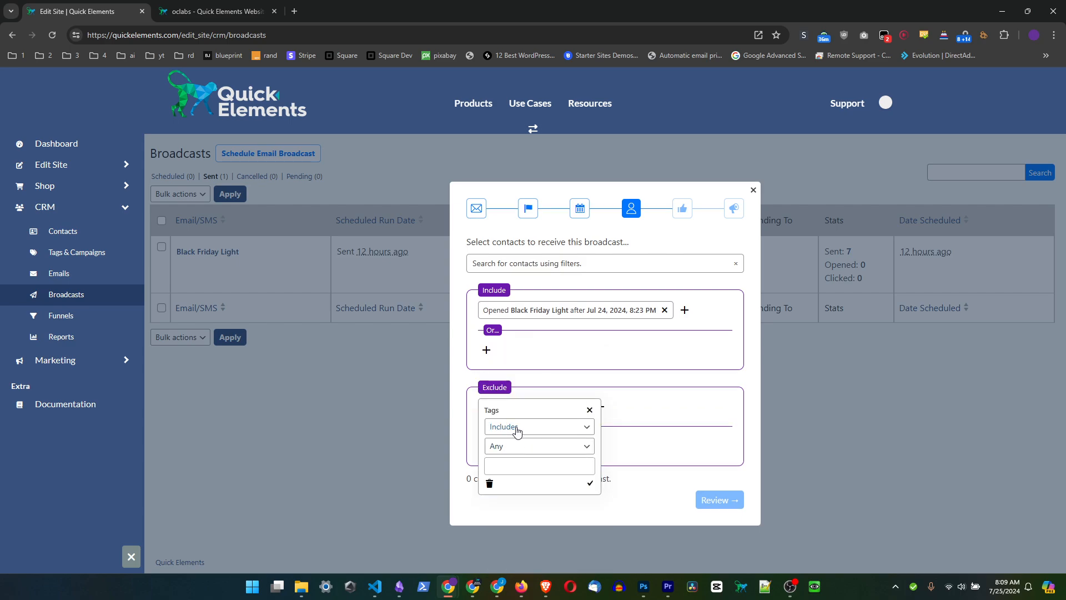
click(511, 467)
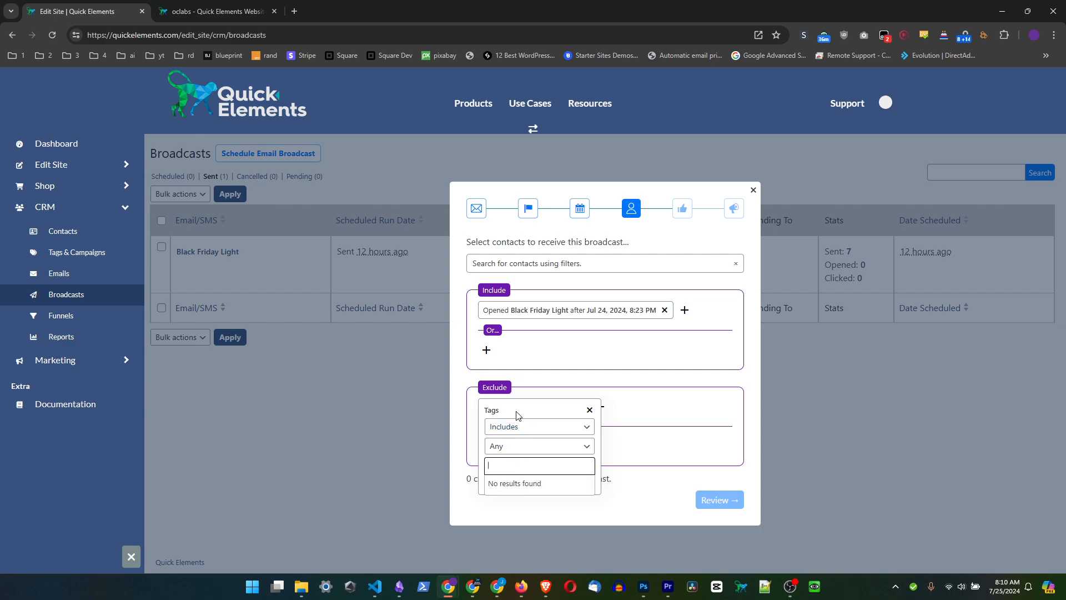
click(516, 411)
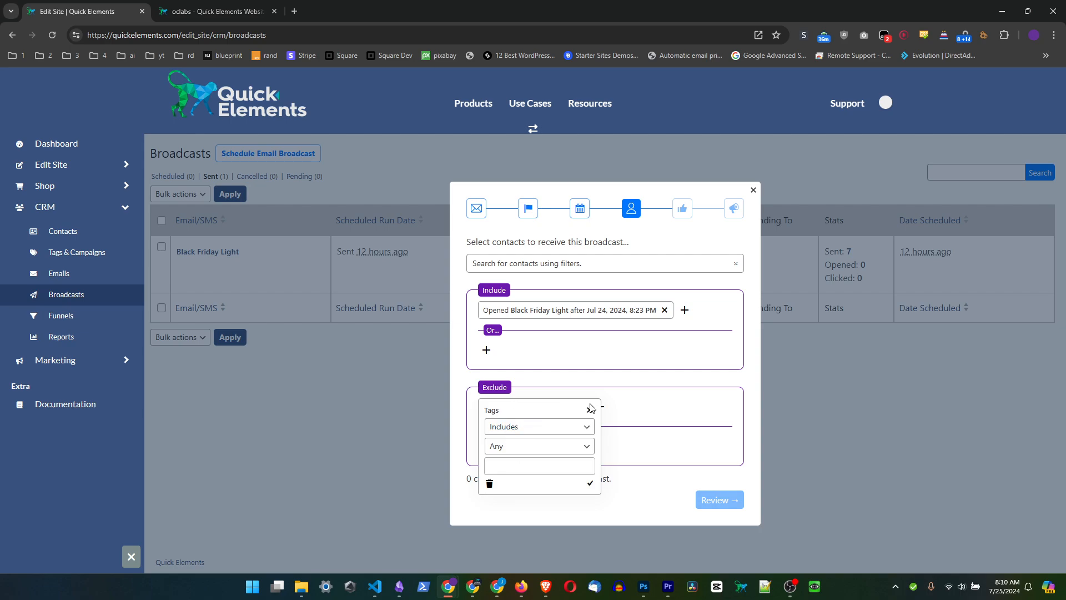
click(589, 409)
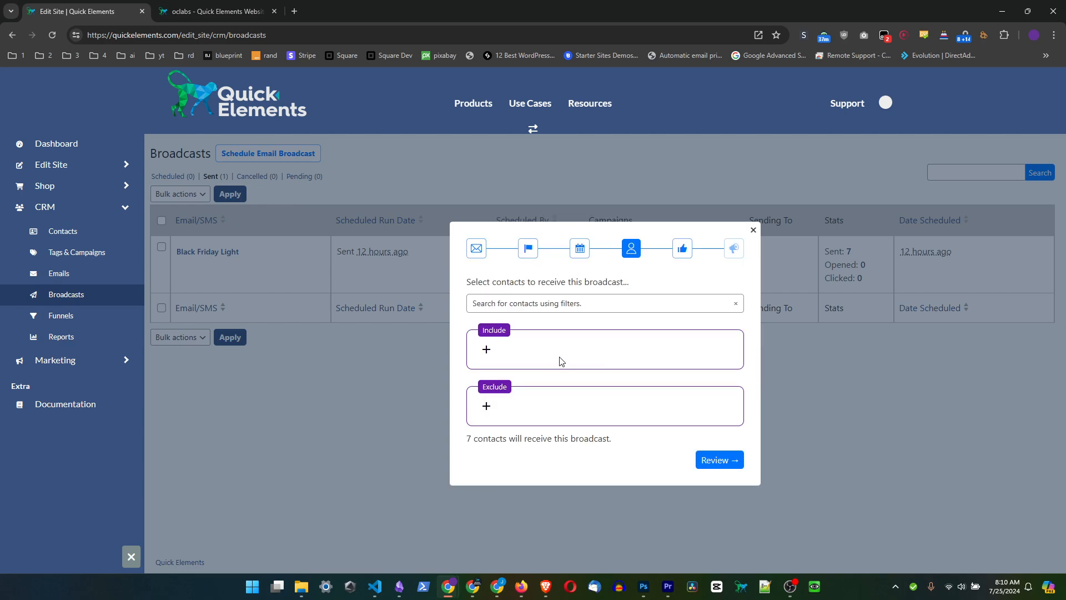
- Try an include filter for contacts who visited the / page at least 1 time at any time, and remove it
click(492, 351)
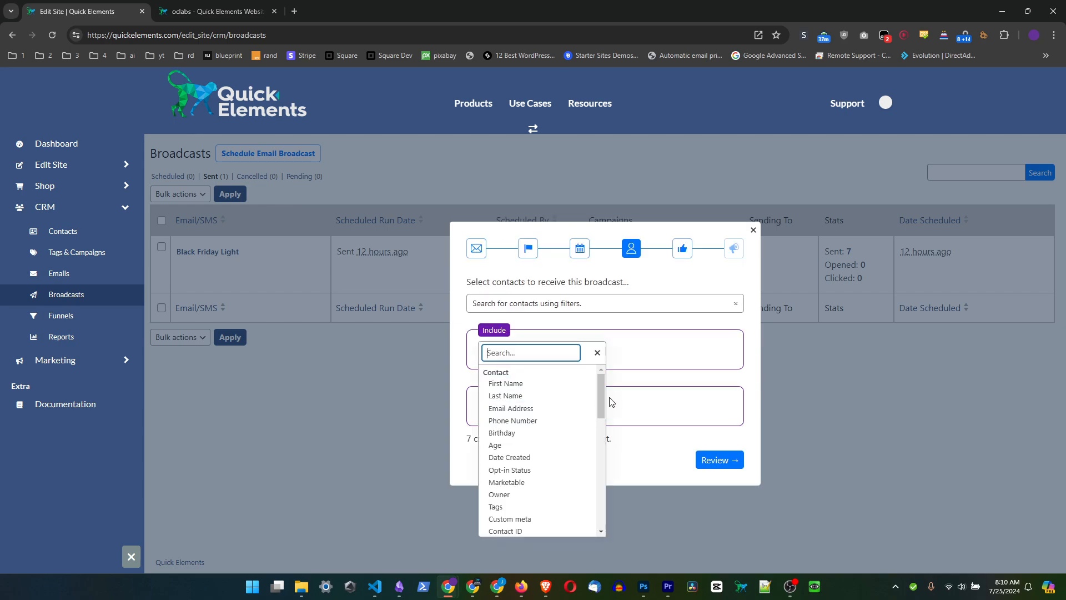
drag(601, 388, 603, 438)
scroll(558, 451, down, 3)
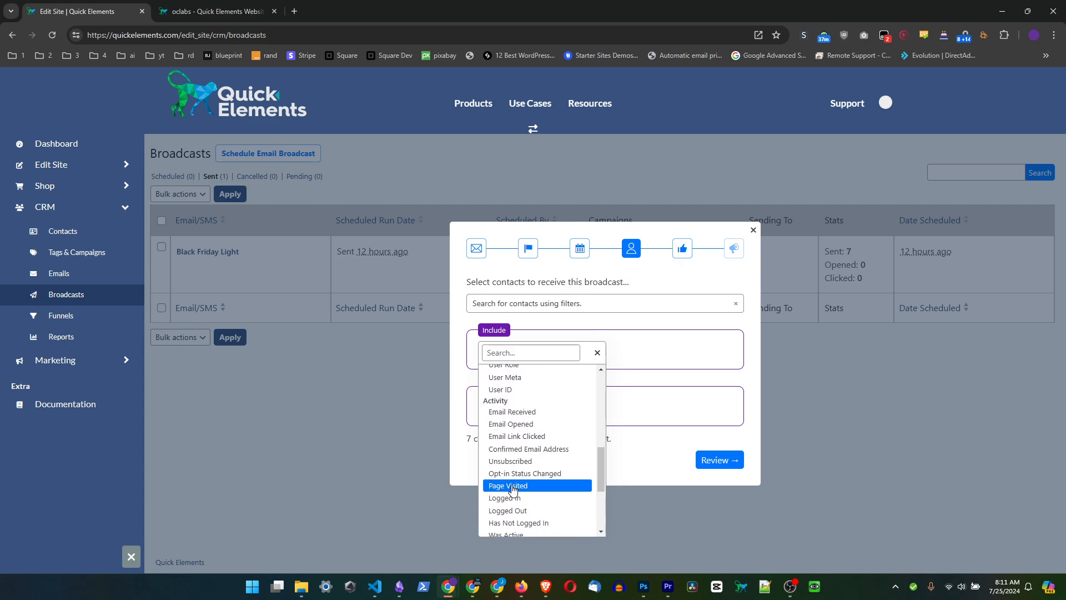
click(532, 487)
click(517, 348)
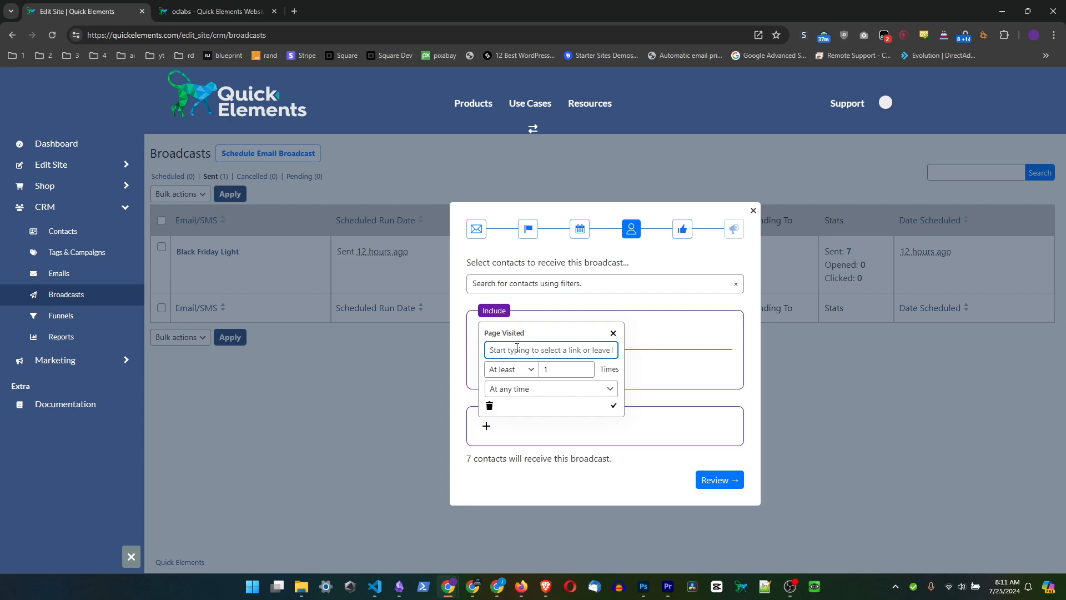
text(home)
click(507, 364)
click(614, 407)
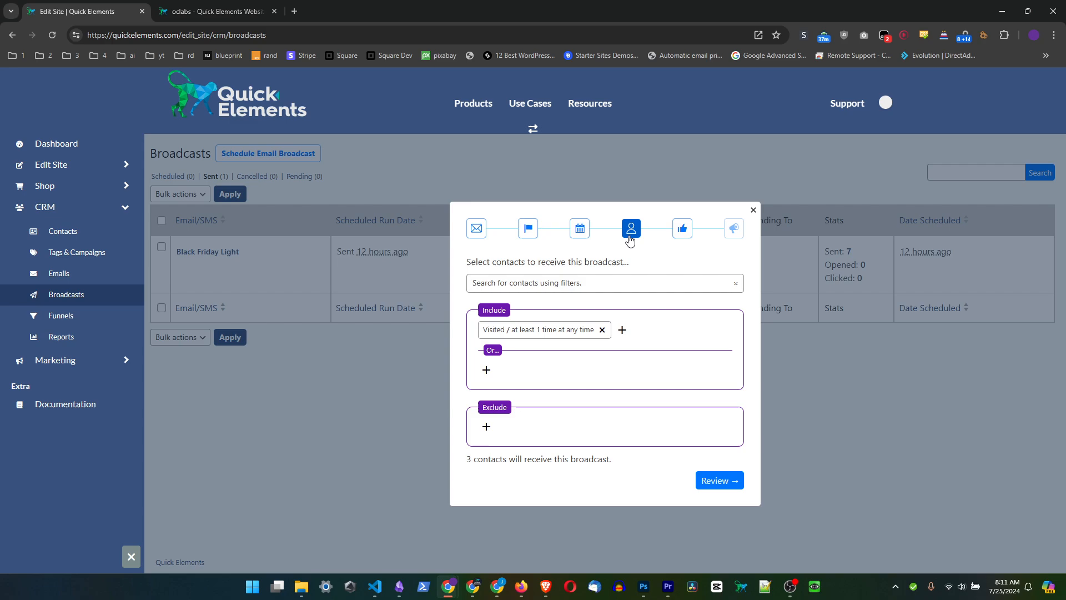
click(602, 330)
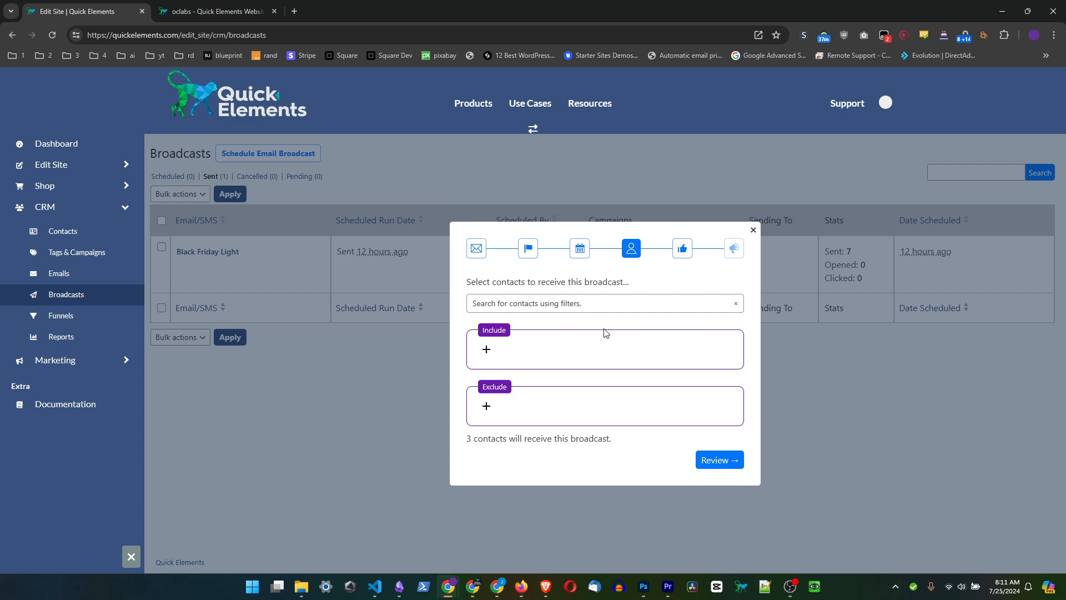
- Set the broadcast's recipients to the saved selection "All contacts." and check the other saved selections
click(502, 304)
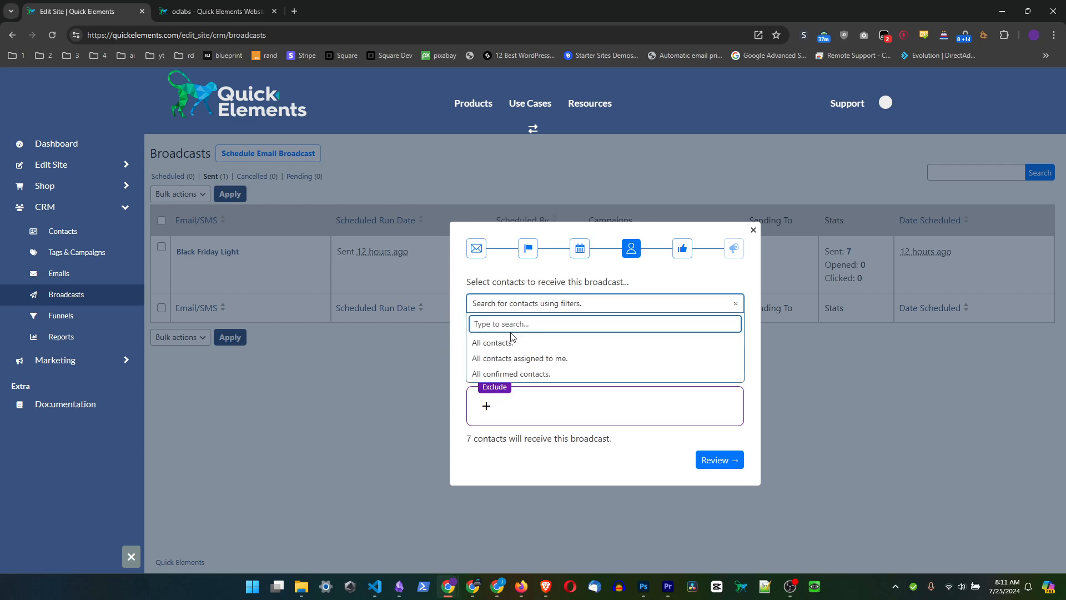
click(504, 342)
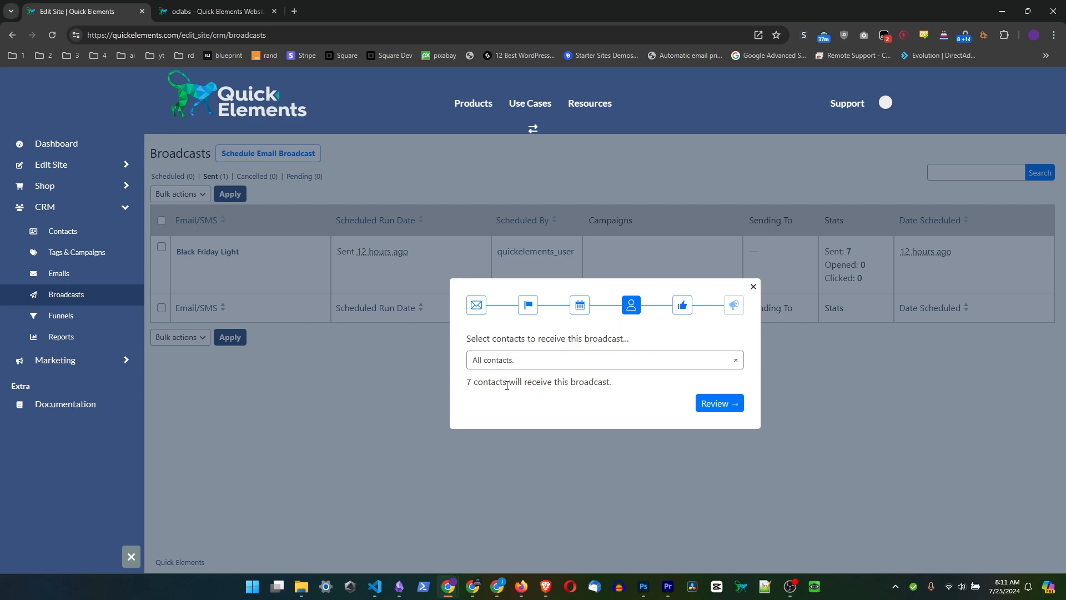
click(501, 360)
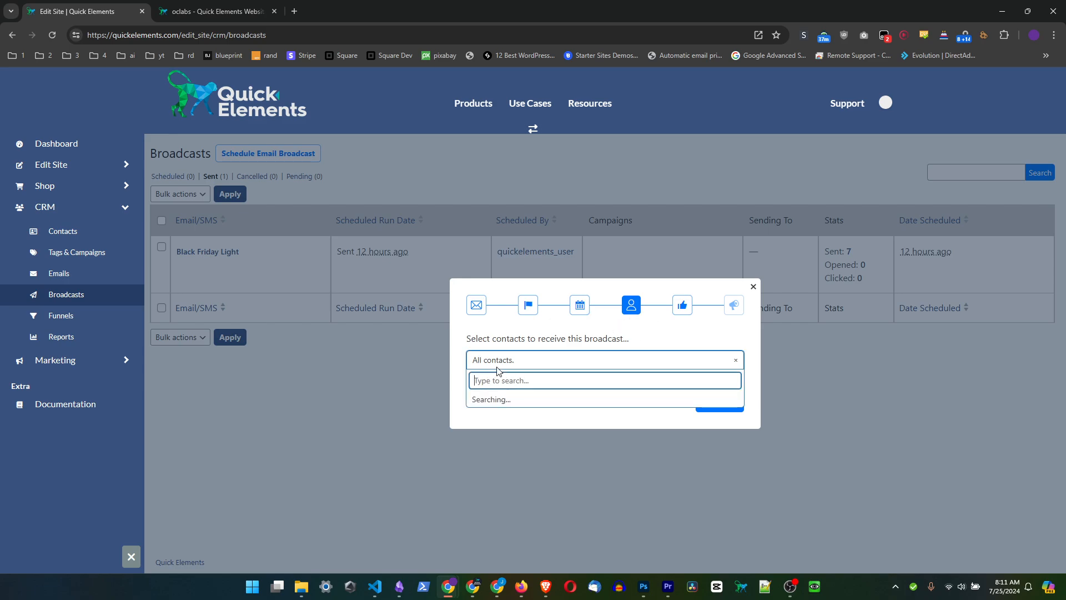
click(540, 340)
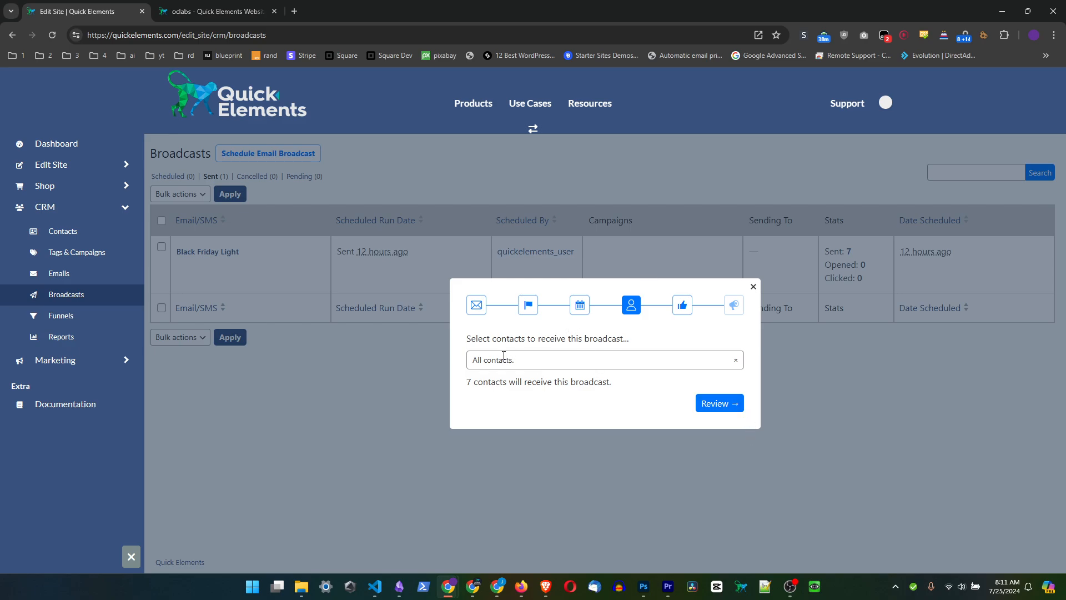
- Review the Black Friday Light email preview and confirm the broadcast for scheduling
click(716, 411)
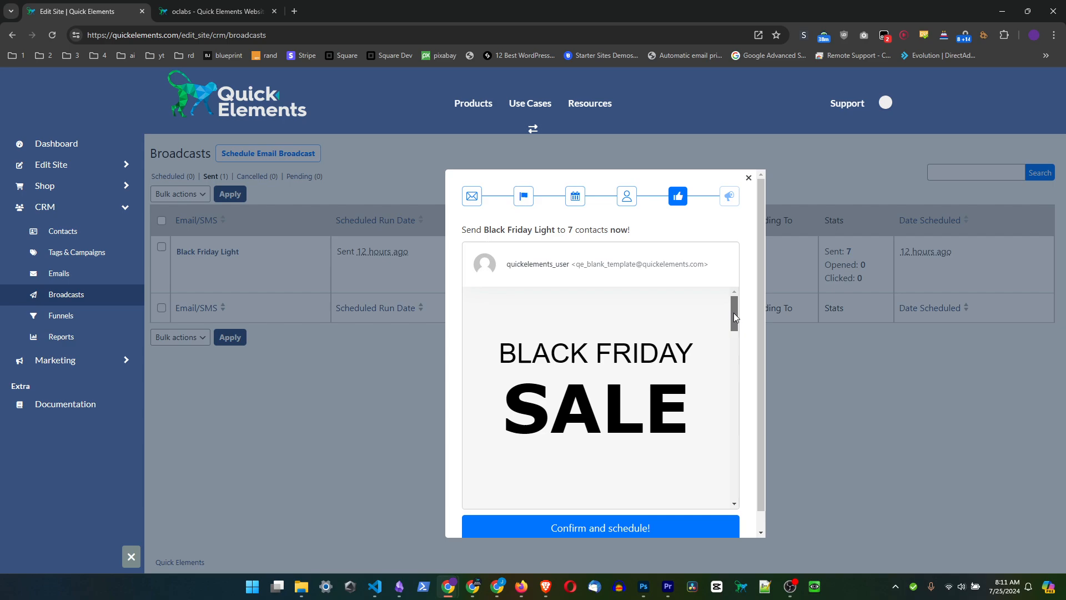
drag(734, 312, 740, 261)
scroll(658, 436, down, 1)
click(655, 529)
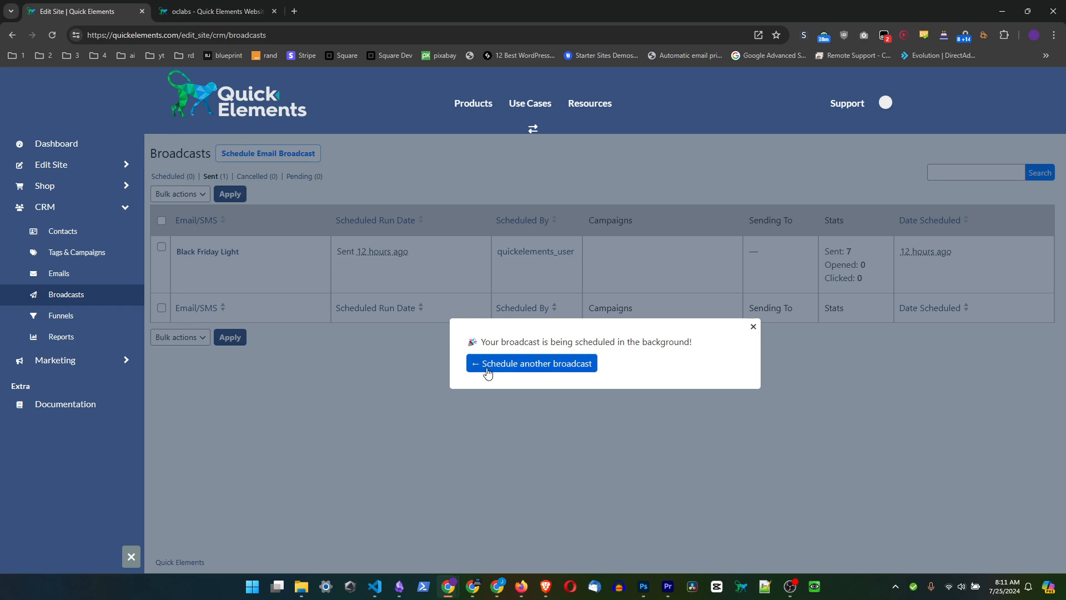
- Dismiss the broadcast scheduling dialog and reload the broadcasts list to check the new broadcast's status
click(532, 365)
click(753, 308)
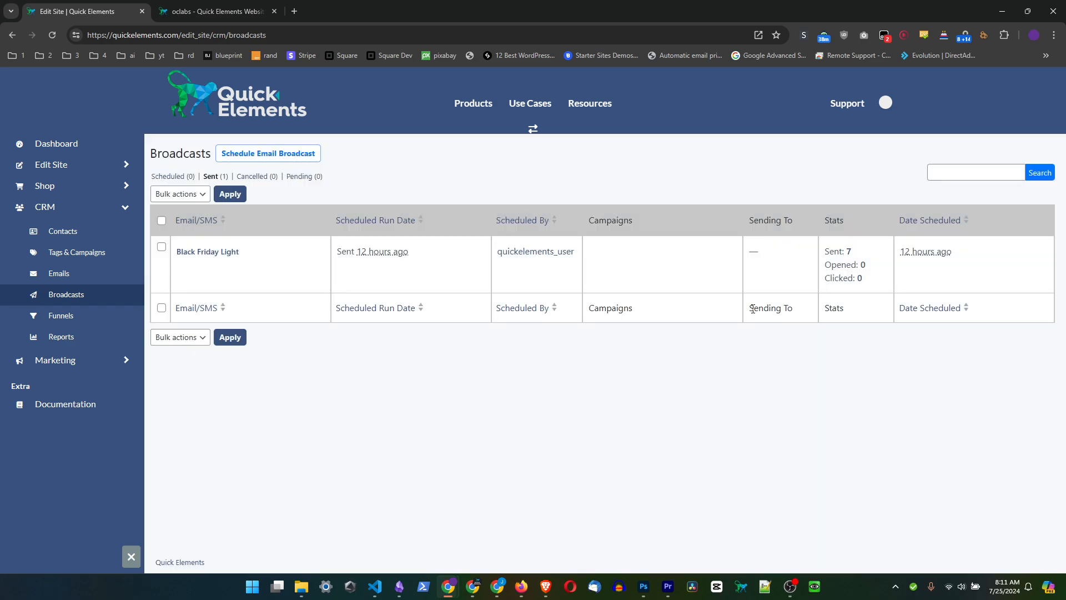
click(78, 299)
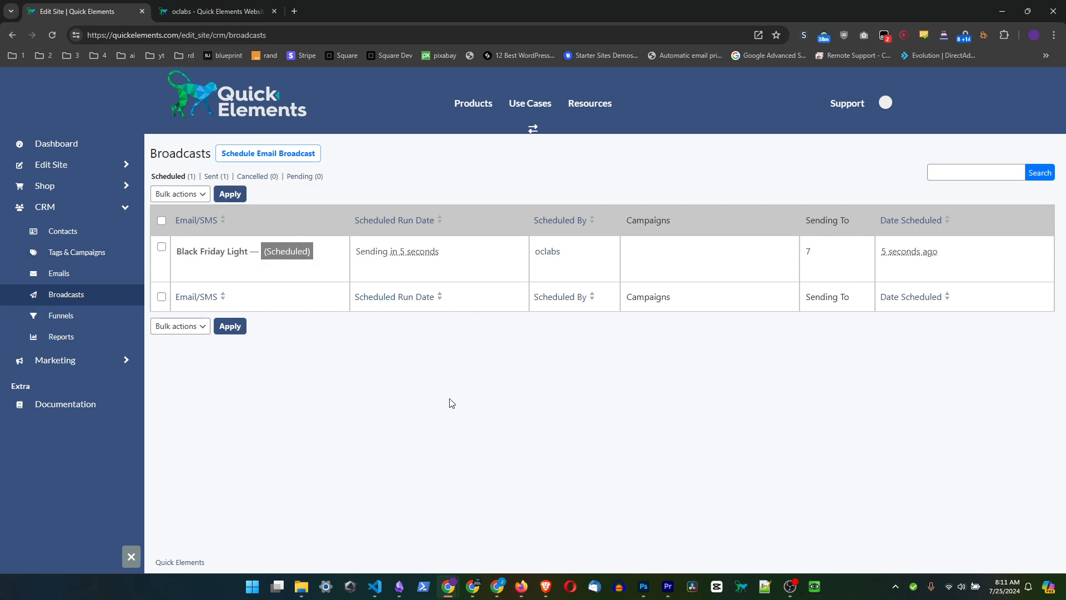
click(68, 297)
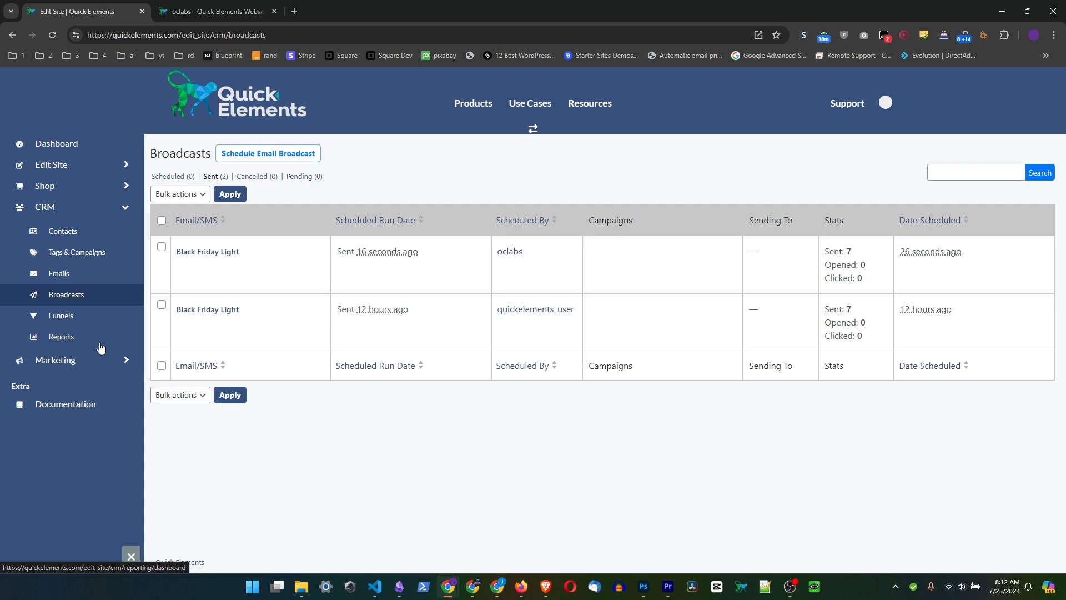
- Create a new CRM funnel from the Request a review template and look over its step sequence
click(70, 314)
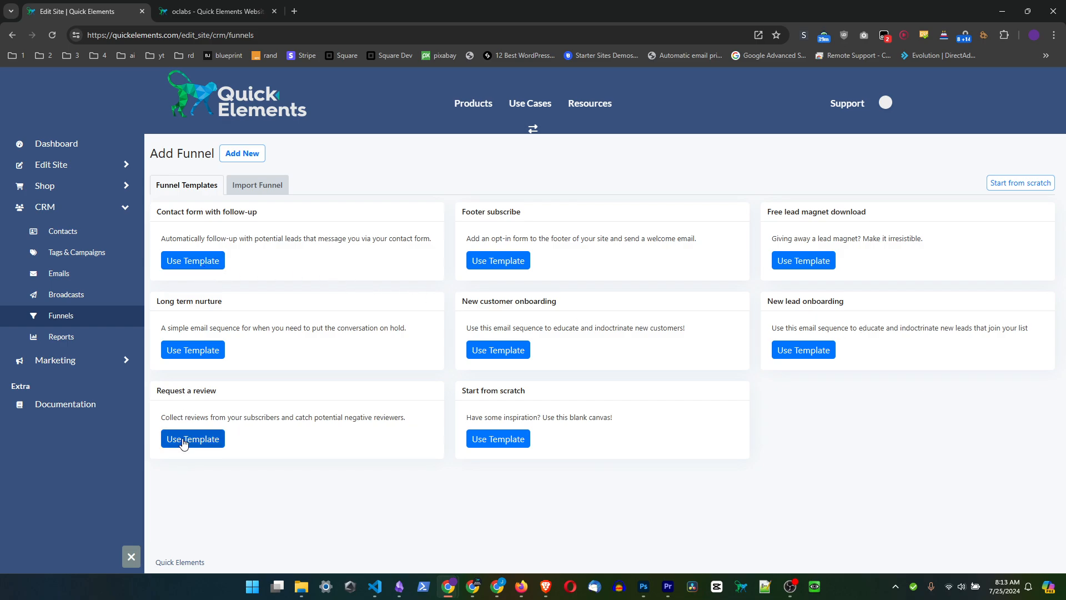
click(207, 449)
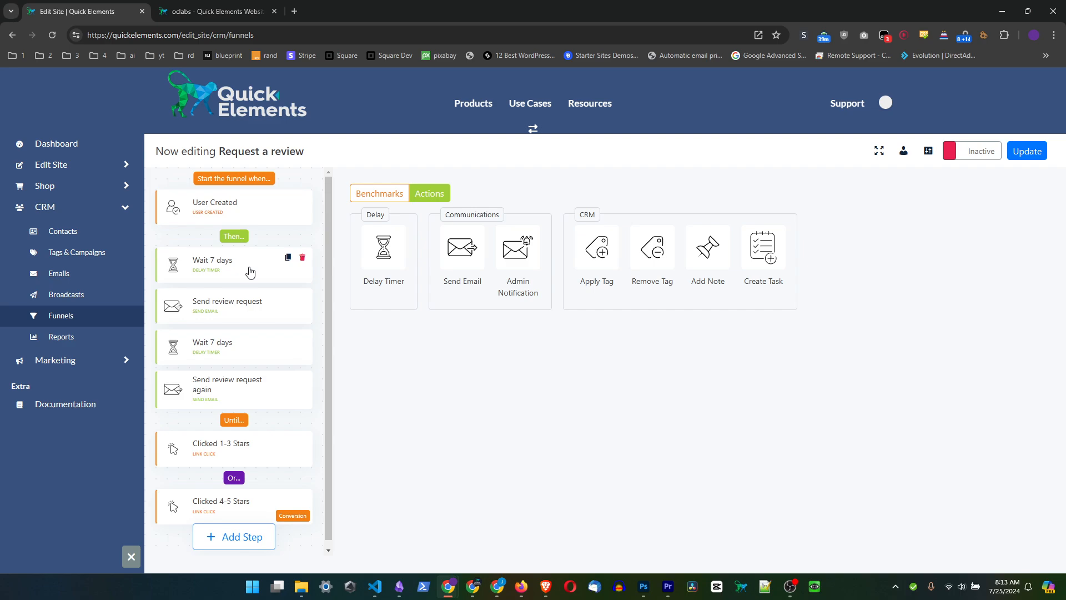
scroll(234, 233, down, 1)
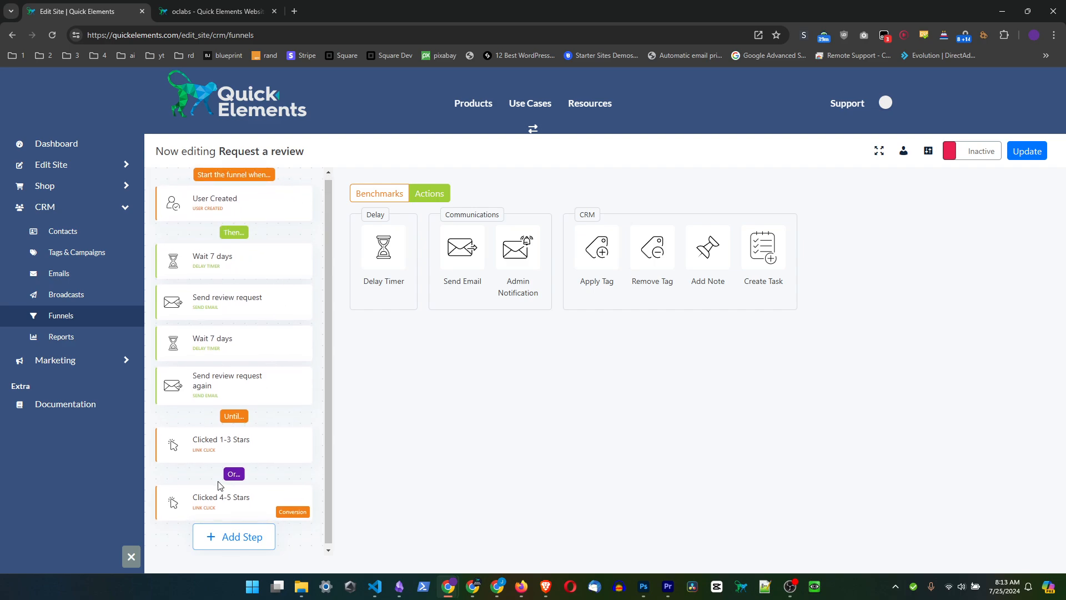
scroll(220, 233, up, 1)
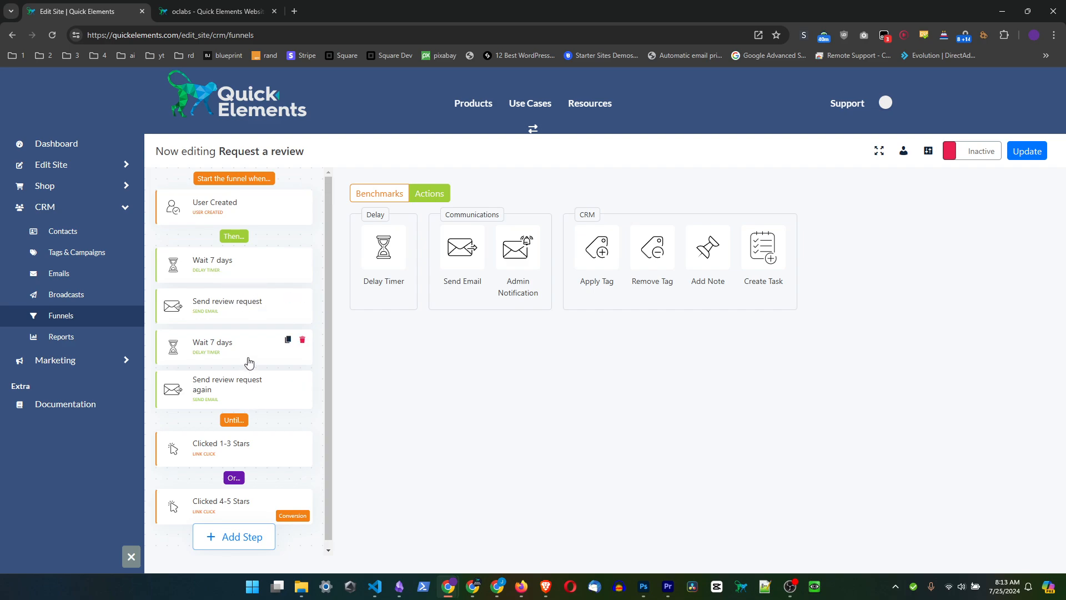
scroll(239, 397, down, 1)
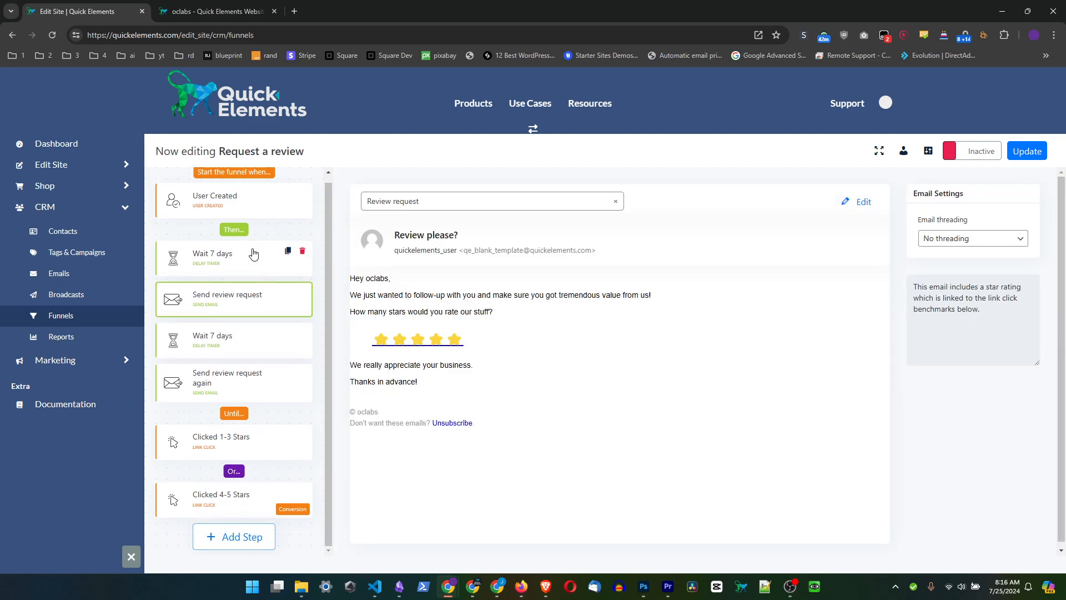
- Inspect the funnel's second delay, repeat review email and both star-rating link clicks, plus the available actions and the funnel's activation and update controls
click(252, 344)
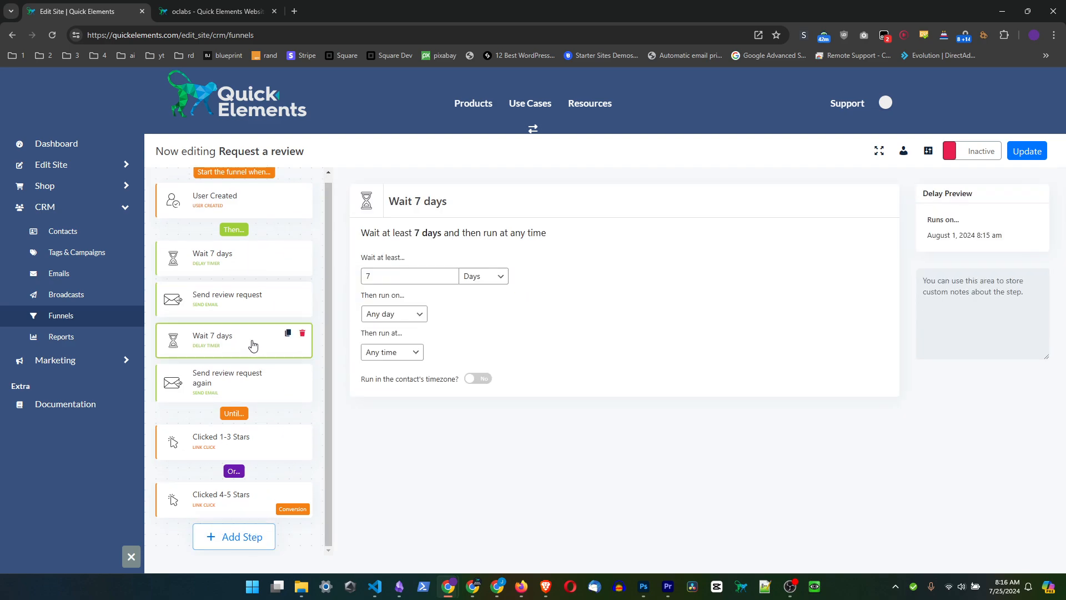
click(236, 383)
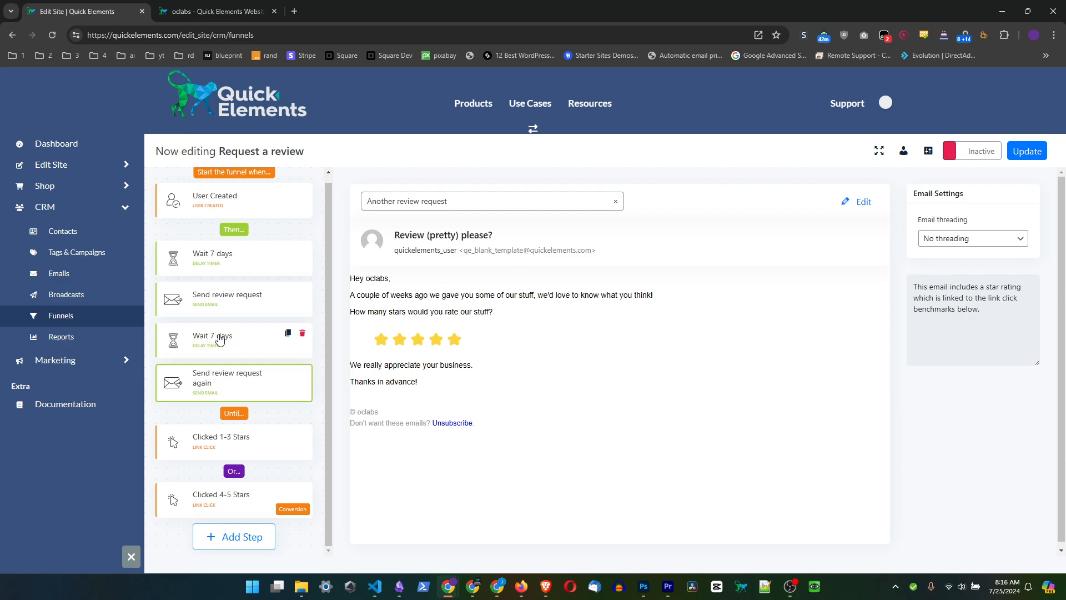
click(221, 440)
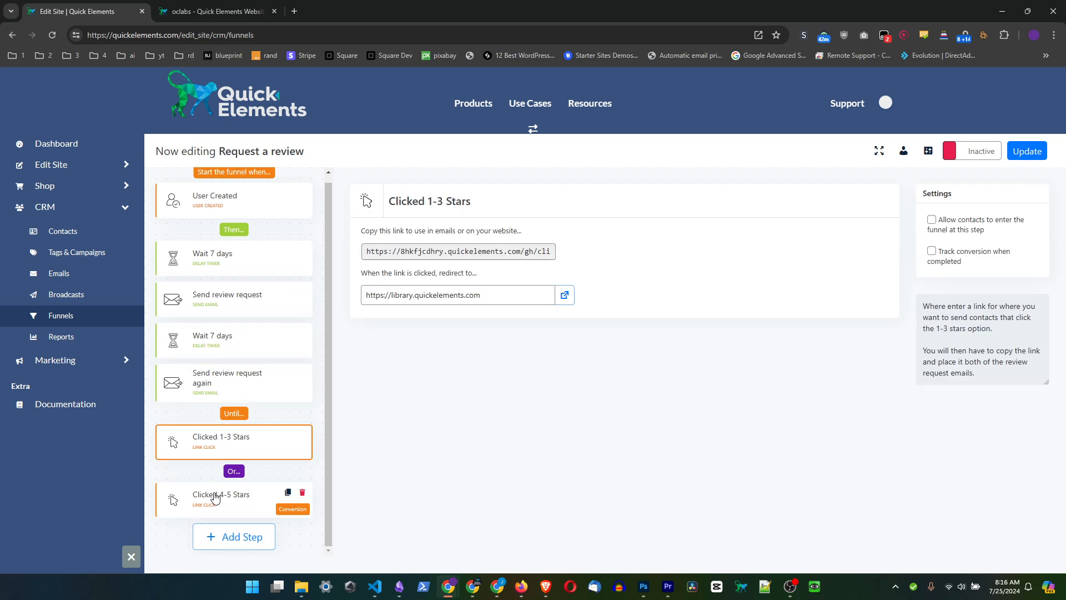
click(201, 502)
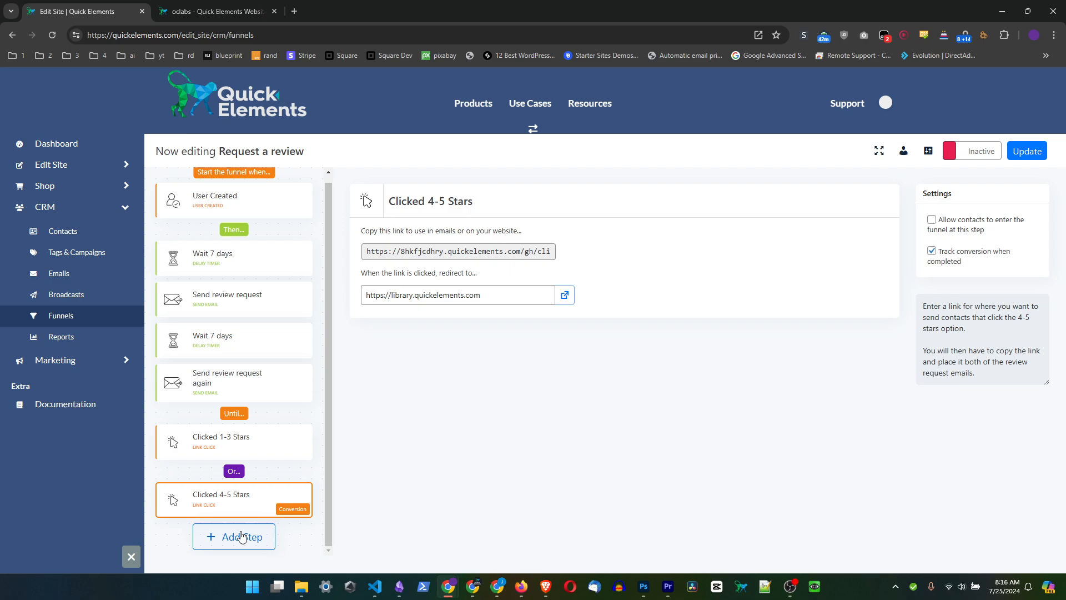
click(241, 536)
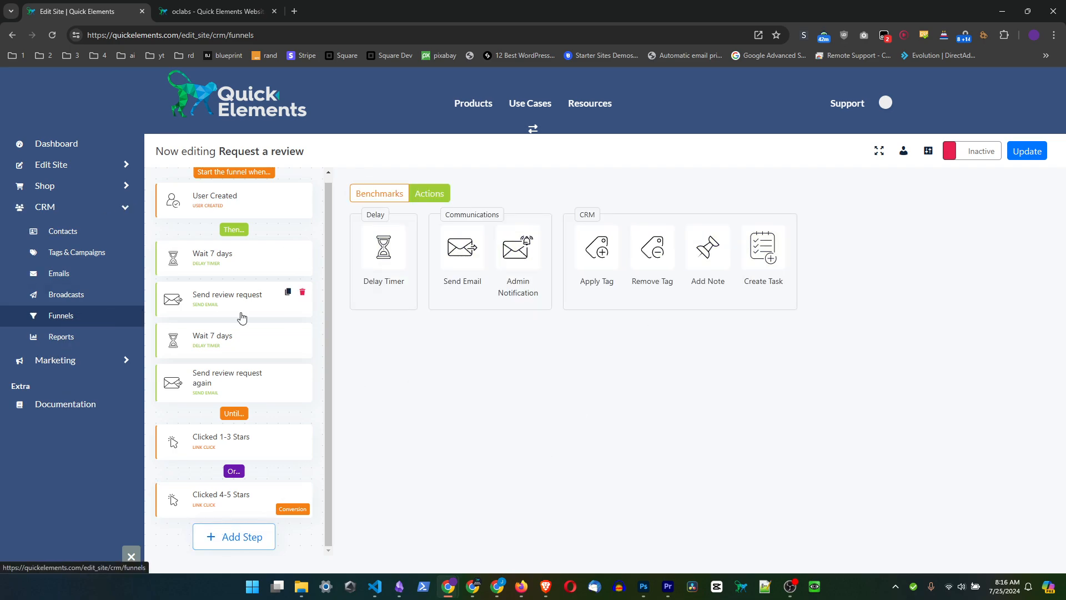
click(955, 156)
click(1027, 153)
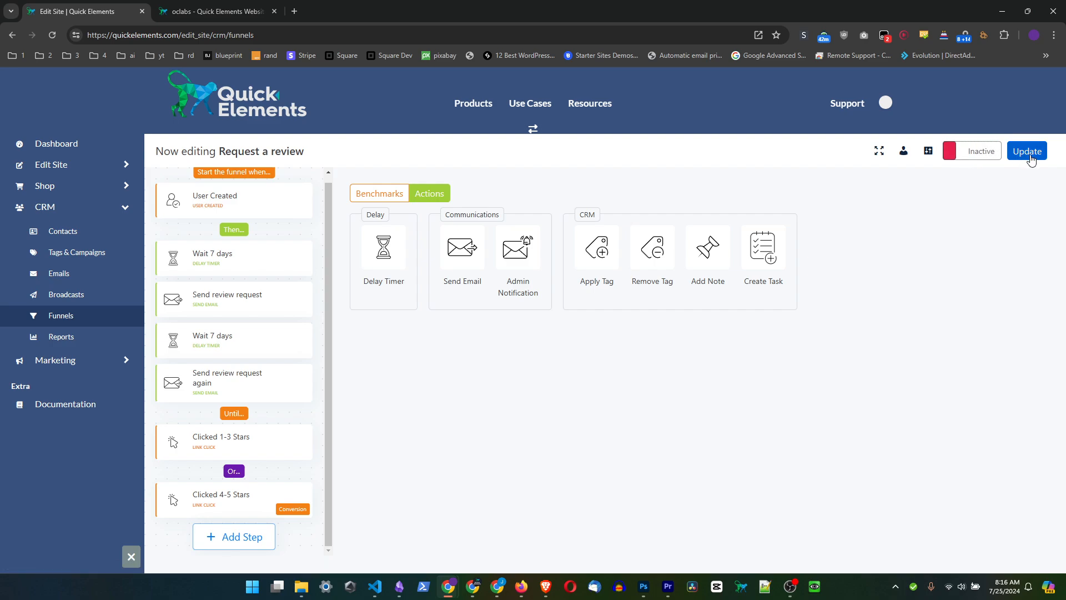
- Open the CRM reports and examine the overview and contacts statistics
click(78, 337)
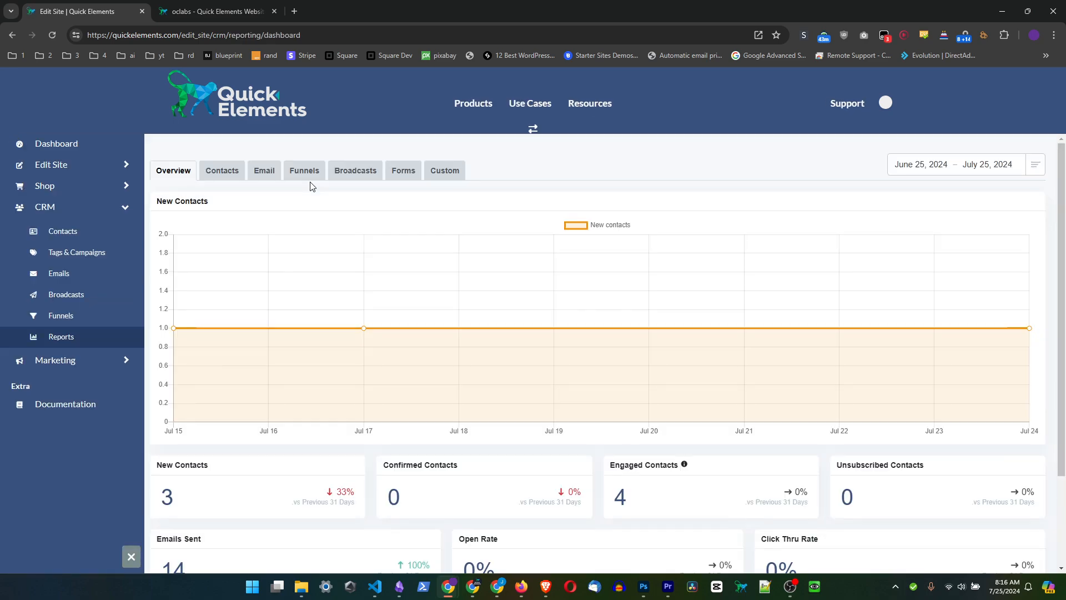
scroll(326, 242, down, 3)
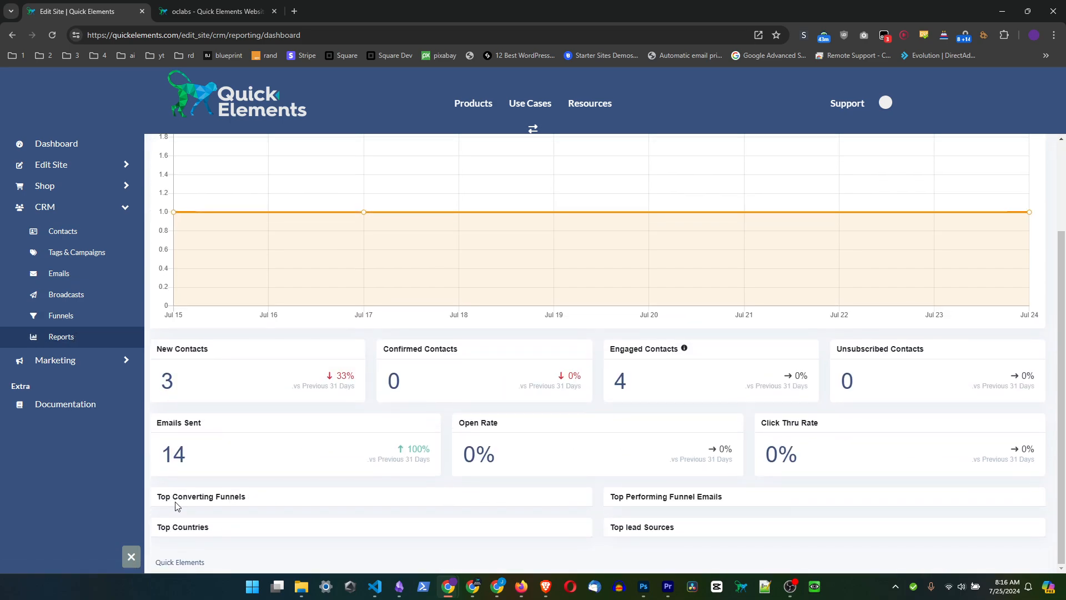
scroll(335, 367, up, 3)
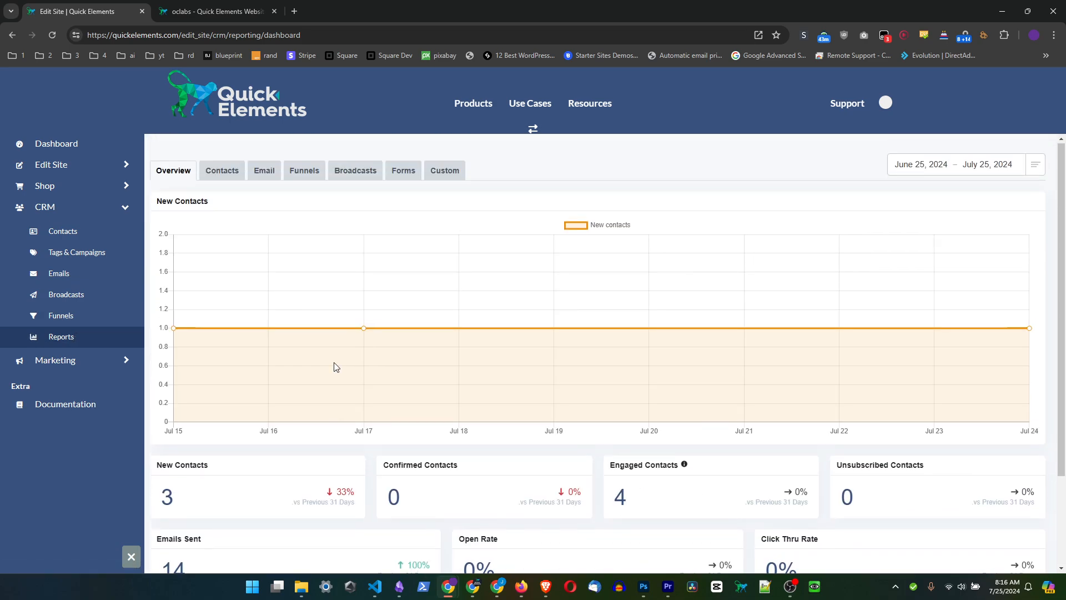
click(225, 172)
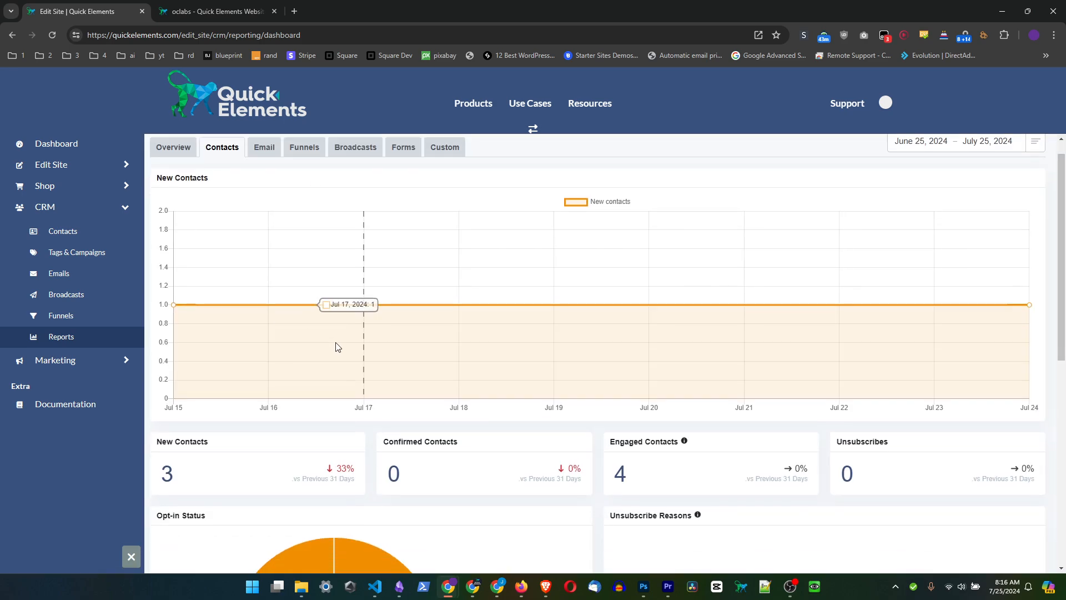
scroll(361, 378, down, 4)
scroll(739, 421, up, 4)
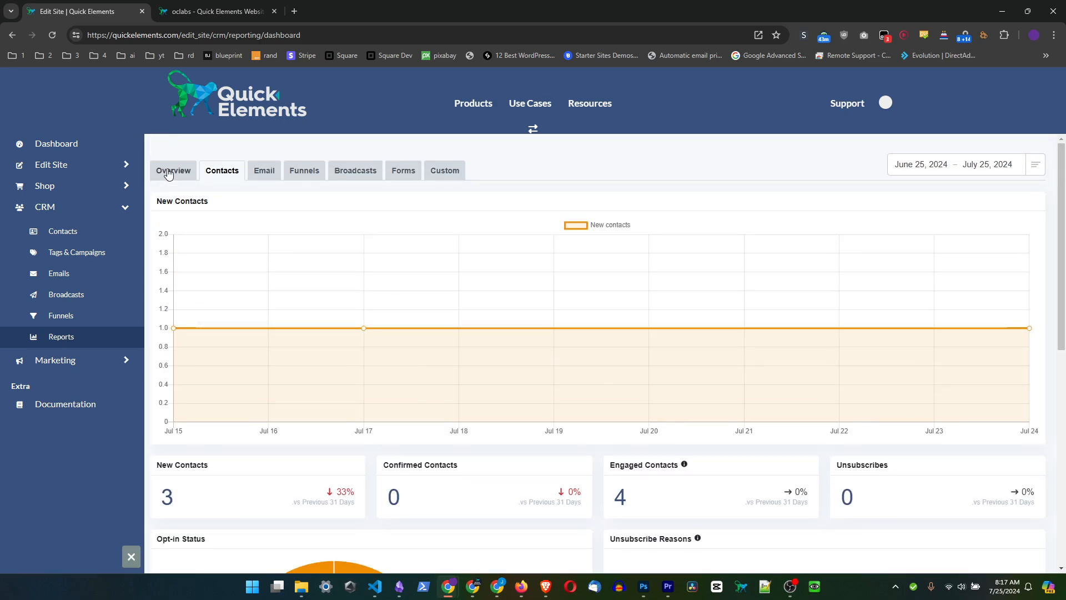
- Examine the email report, including the last broadcast's breakdown and the top performing broadcasts
click(181, 172)
click(262, 173)
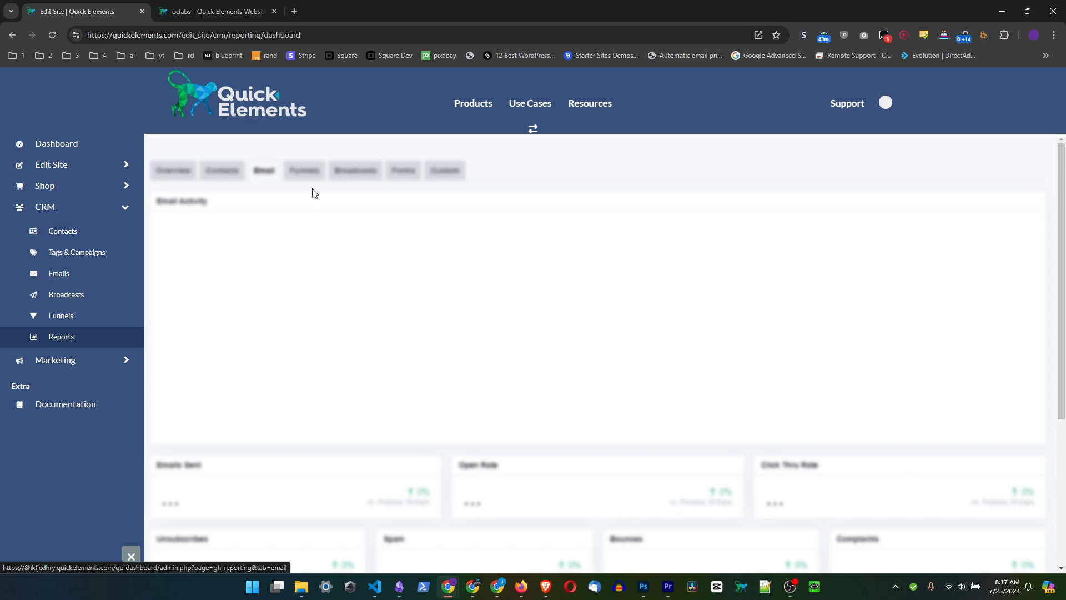
scroll(500, 377, down, 6)
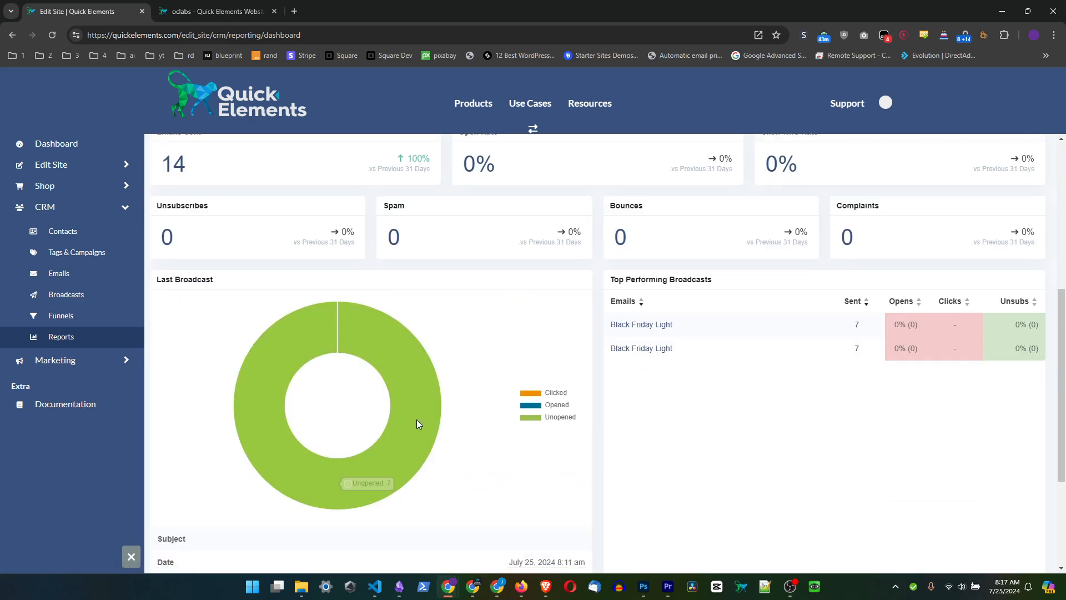
scroll(646, 334, down, 3)
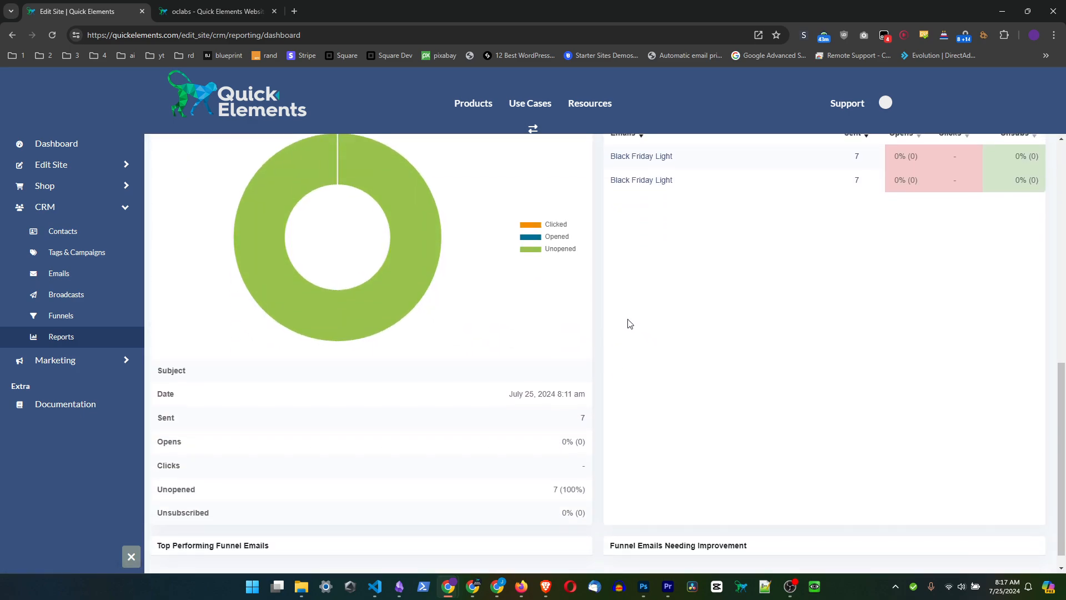
scroll(558, 421, up, 2)
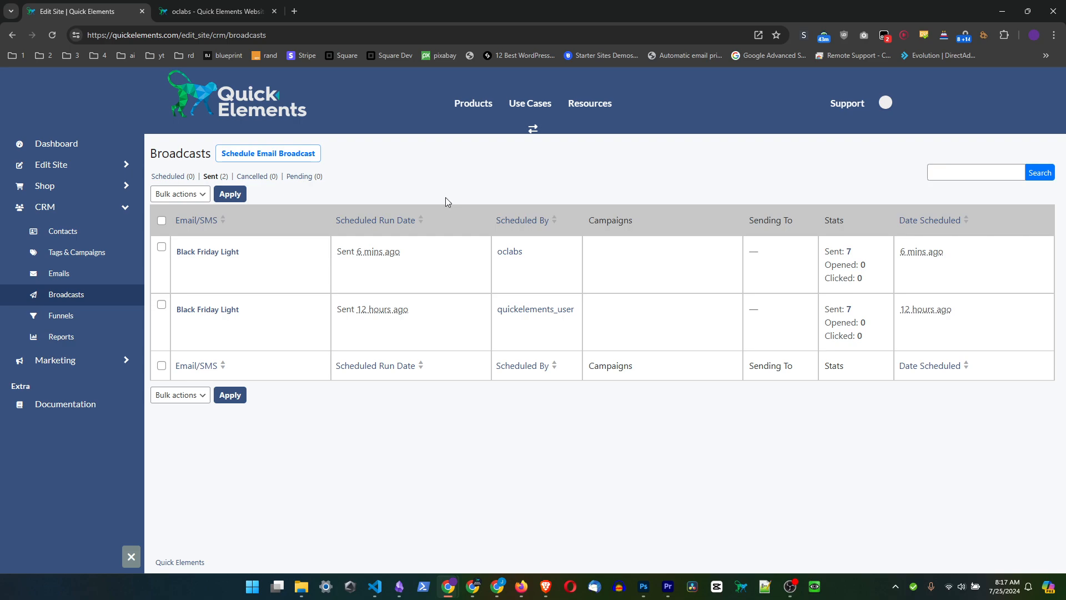